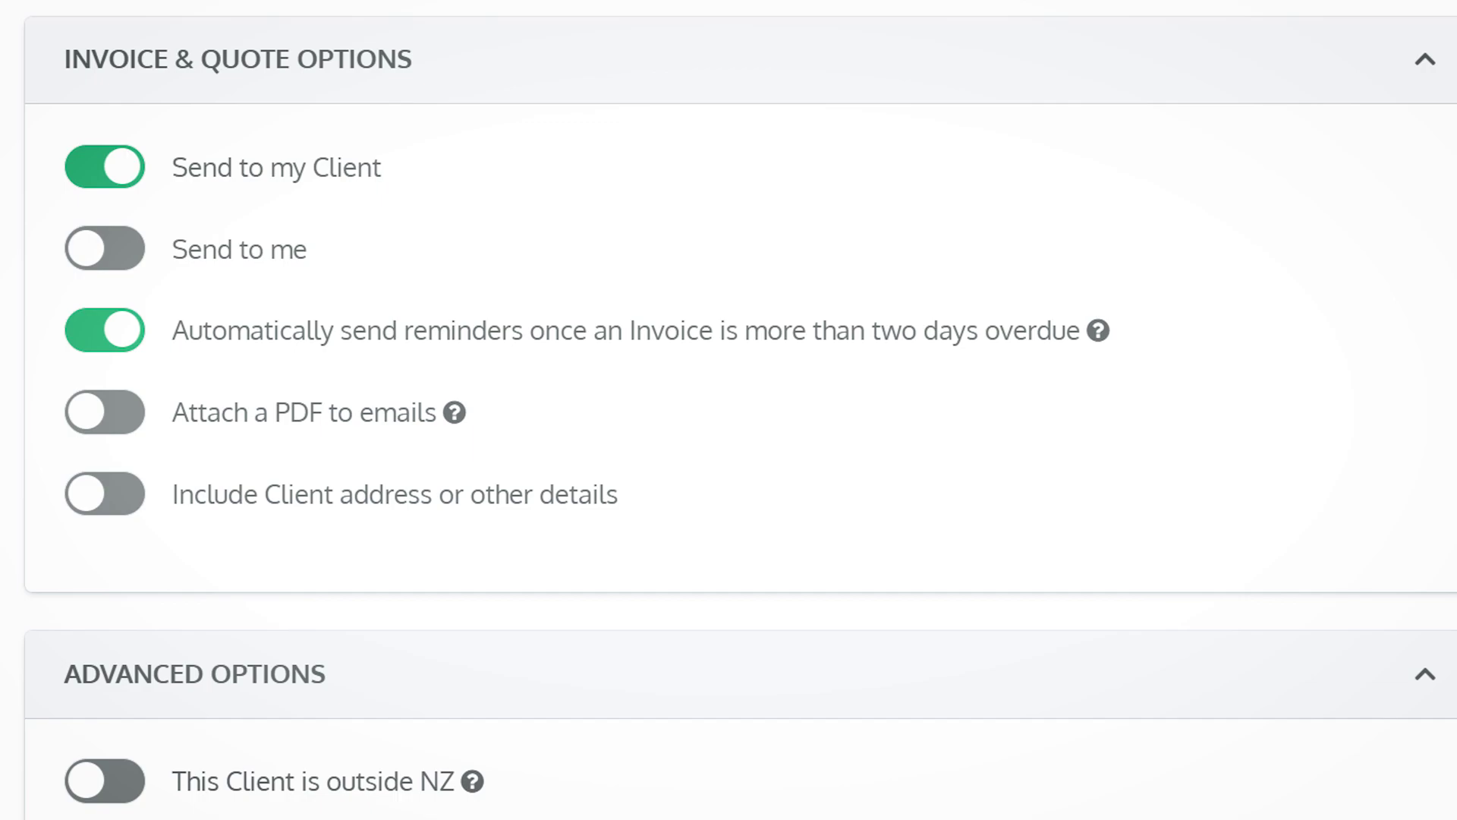
Step: Start a new quote for the existing client Dave's Plumbing
scroll(729, 410, down, 5)
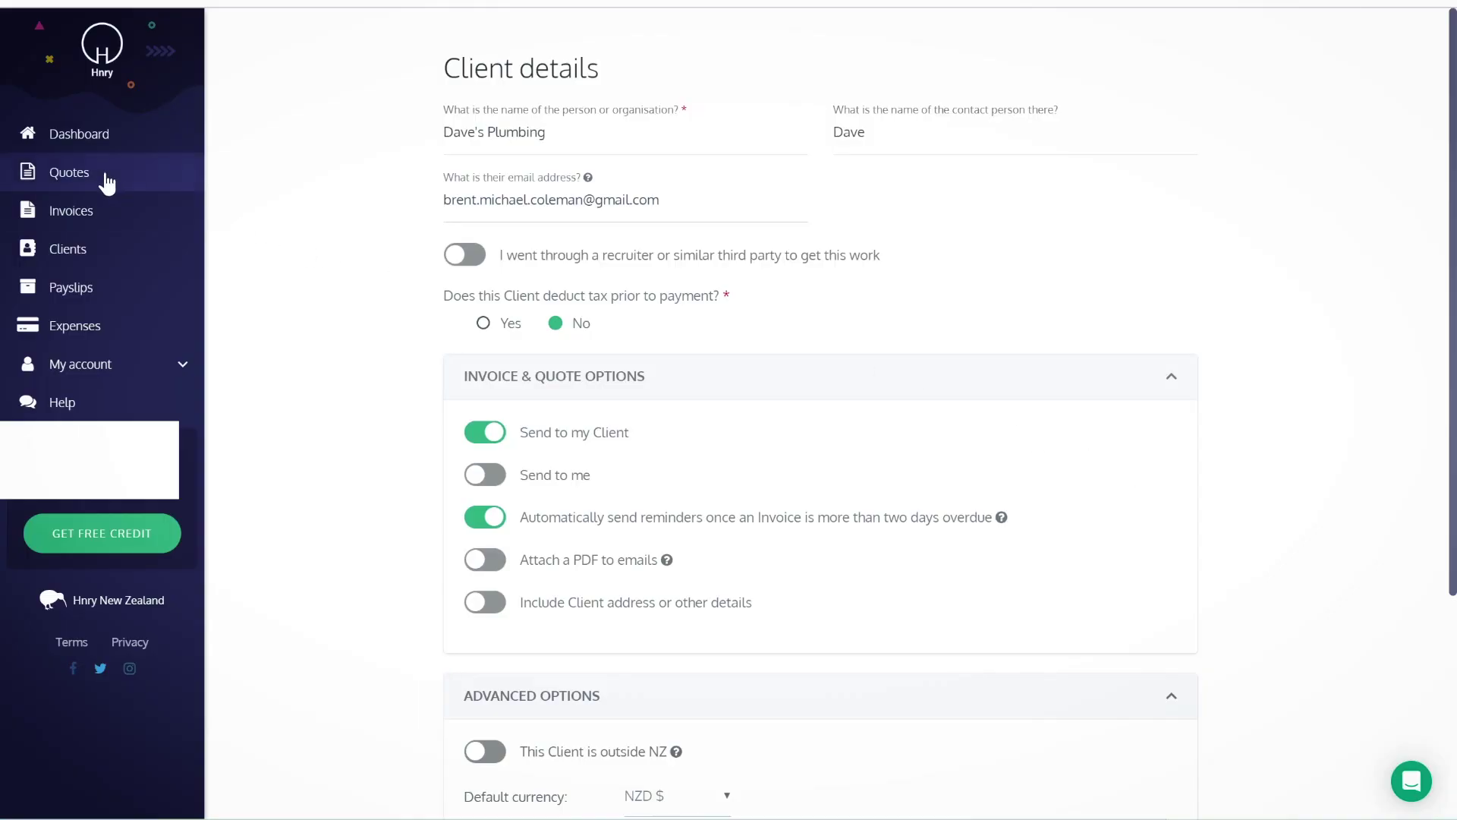
click(106, 176)
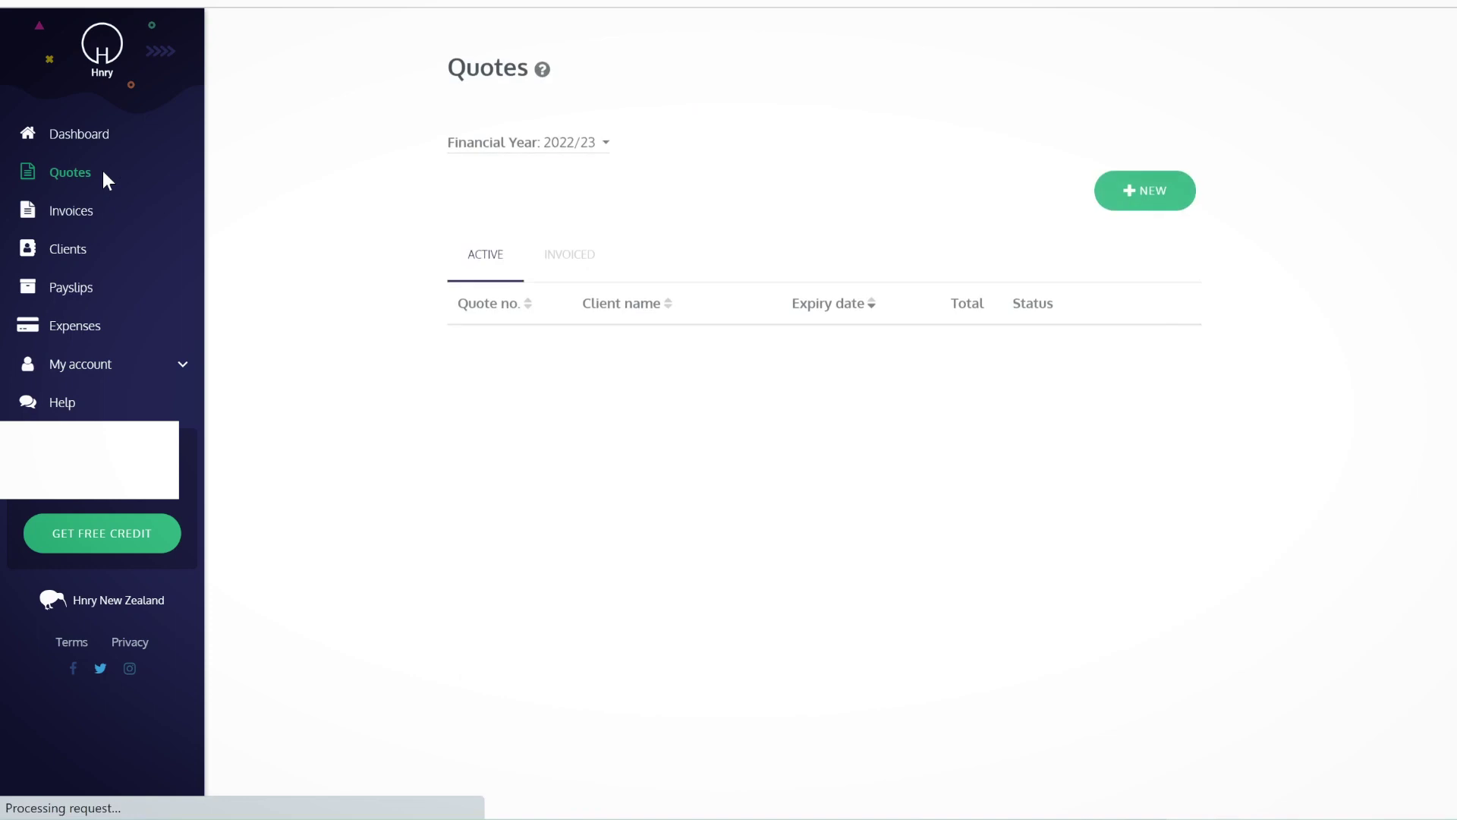
click(1130, 212)
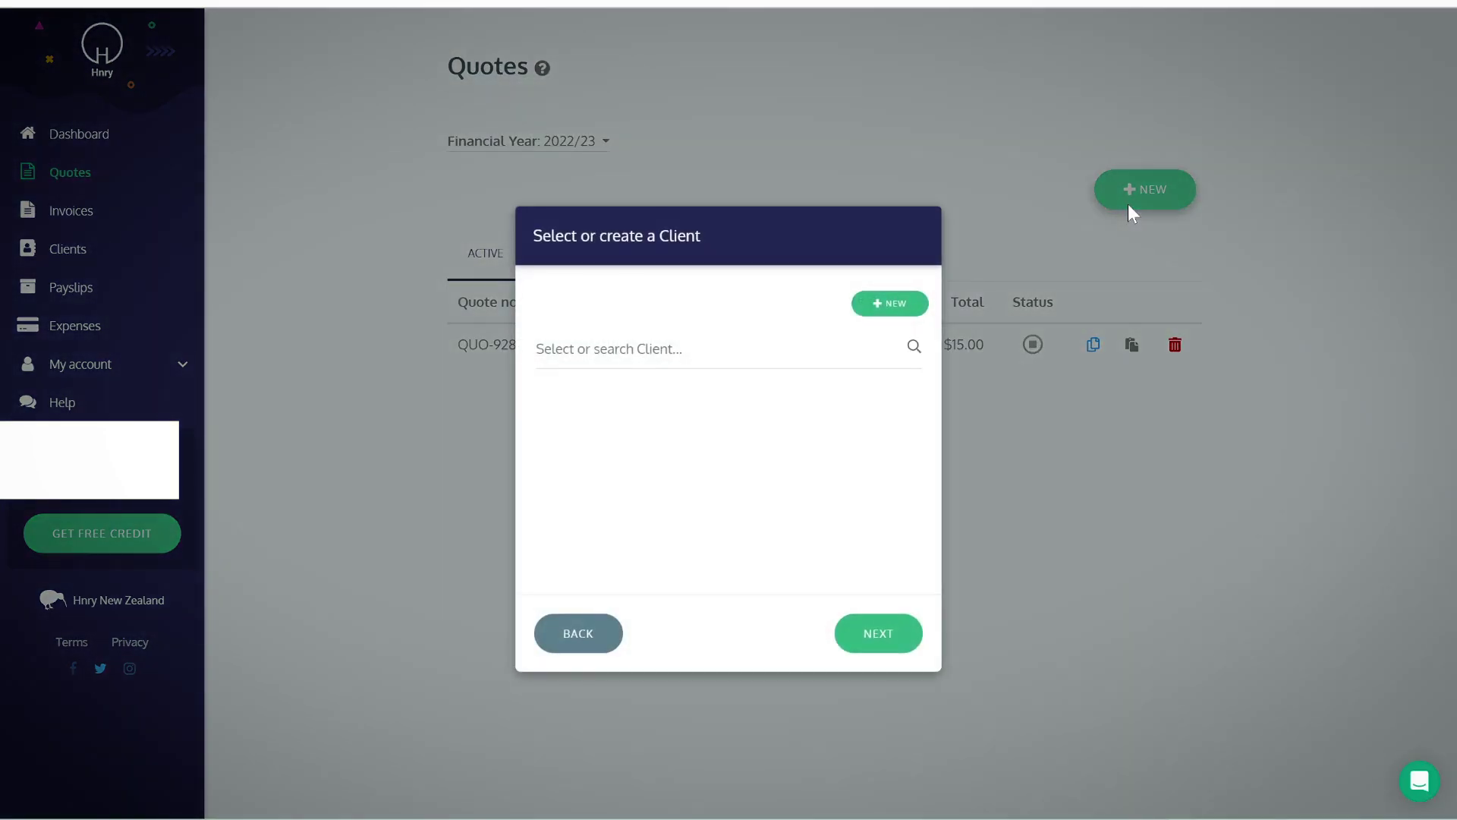
click(607, 348)
text(dav)
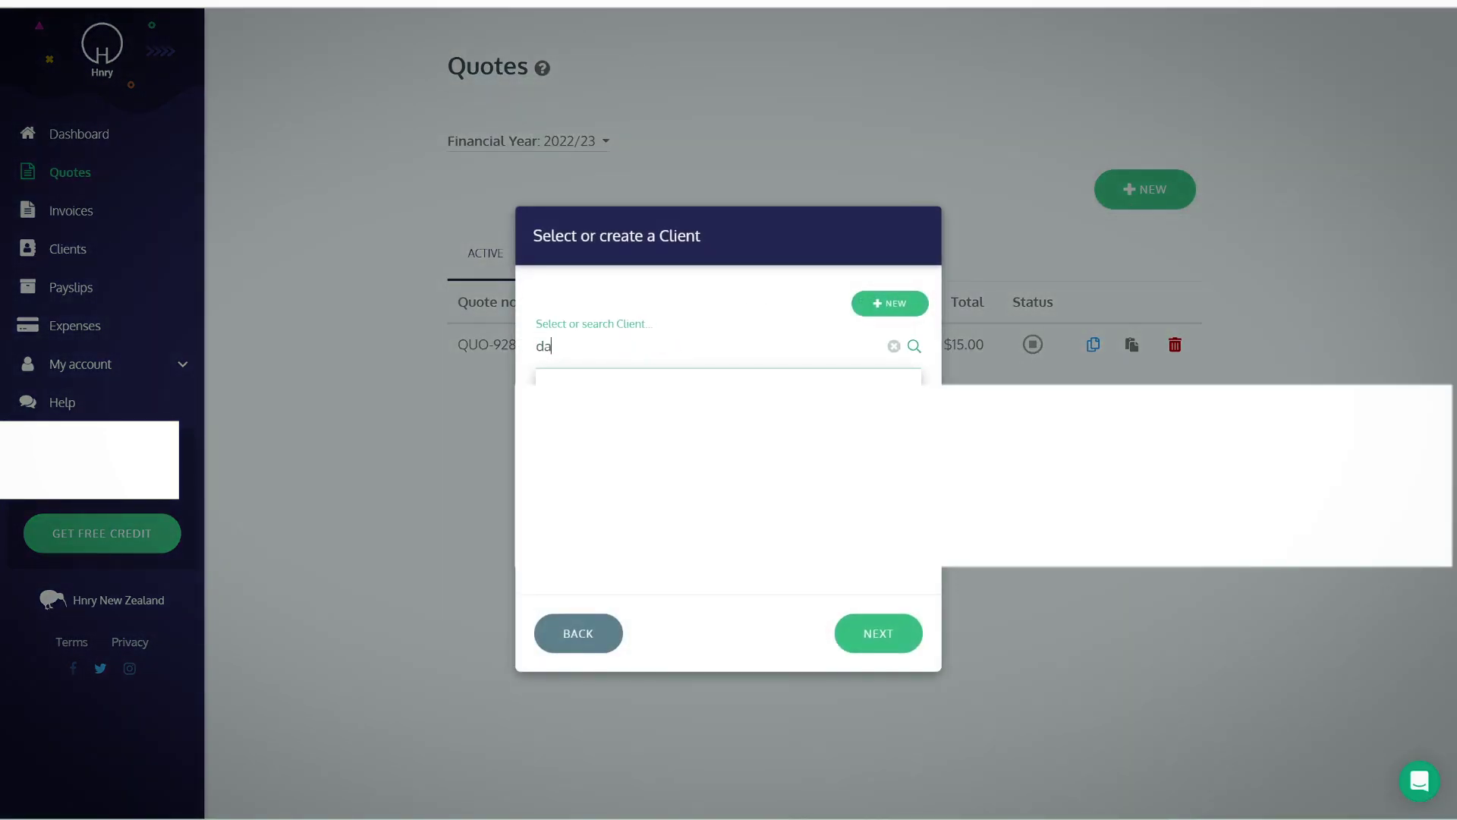
click(722, 387)
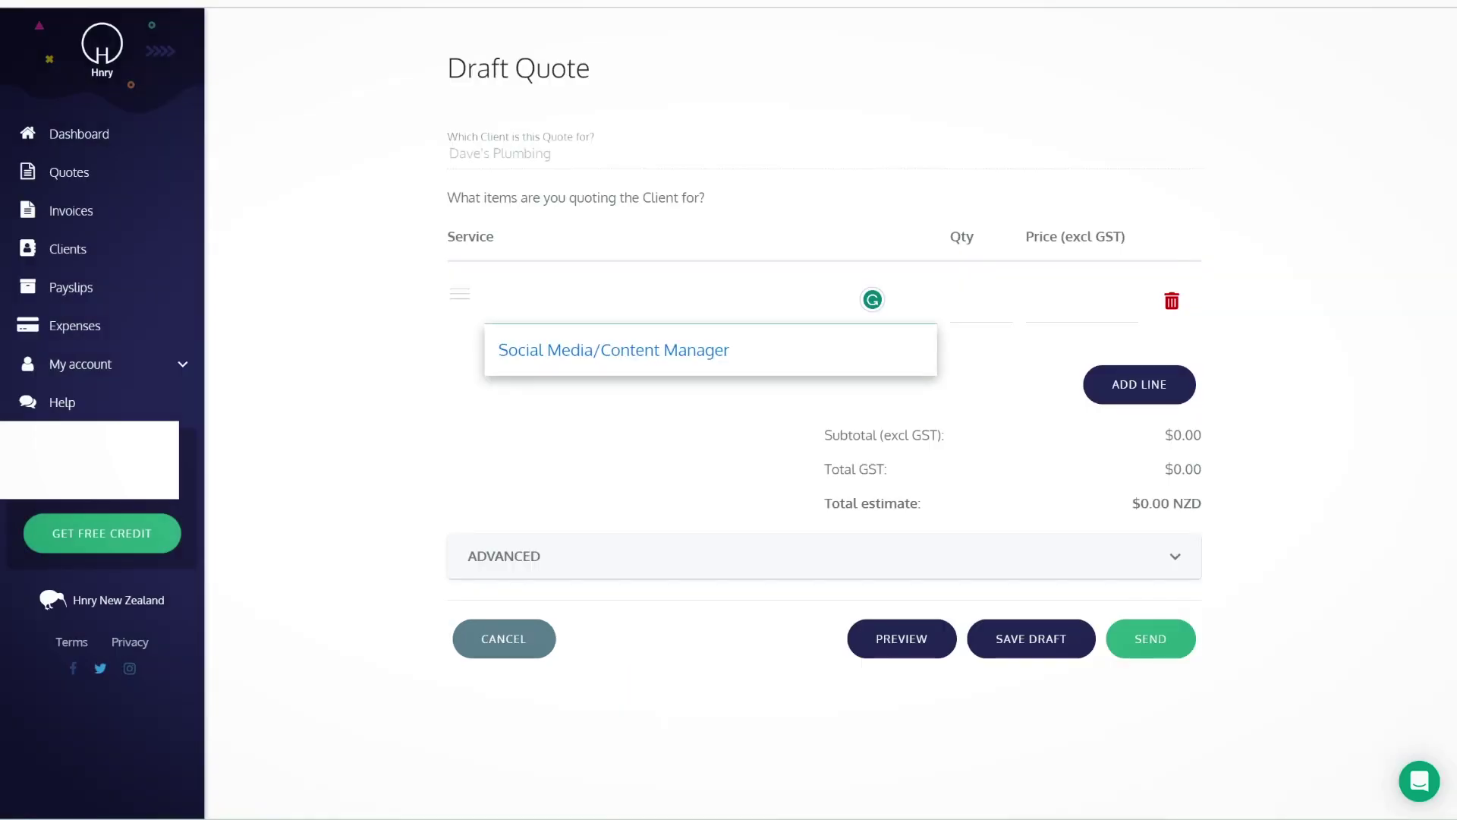
Step: Fill in the quote's first line with the service Sink, quantity 1 and price 200
text(Sink)
click(987, 300)
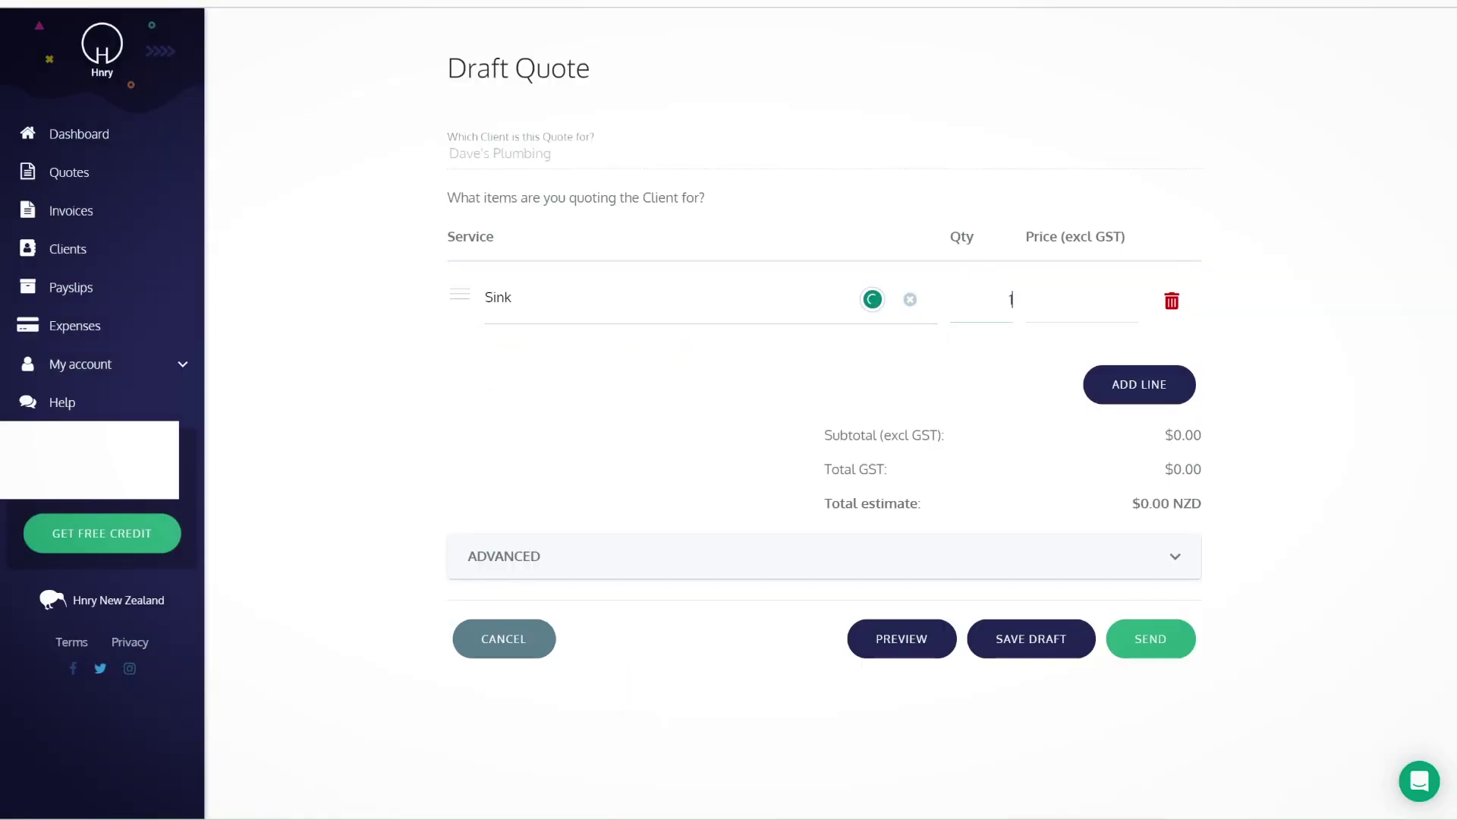
key(Tab)
text(200)
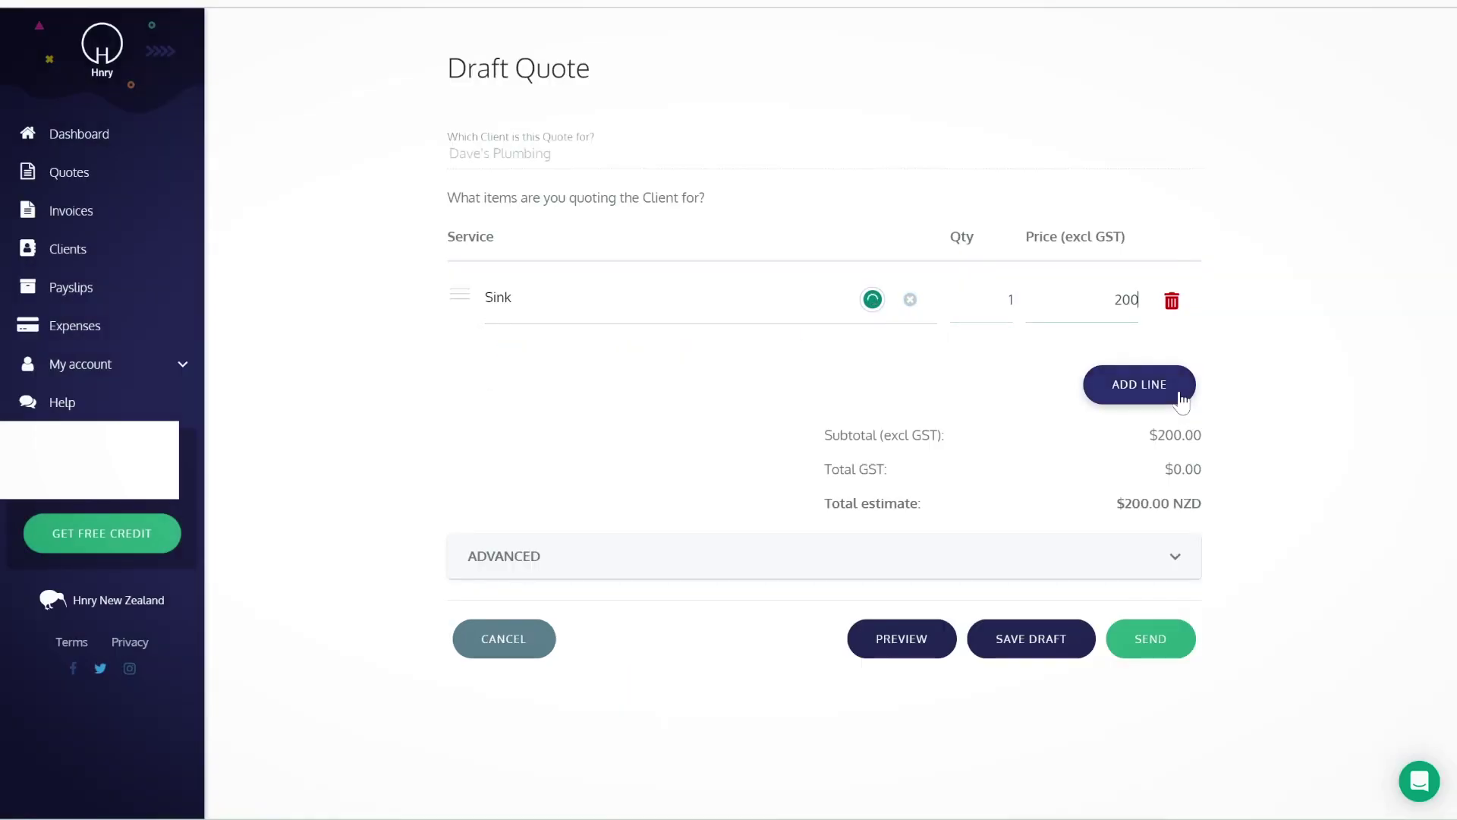
Step: Add a second quote line for Pipes with quantity 5 and price 10
click(1141, 385)
text(Pipe)
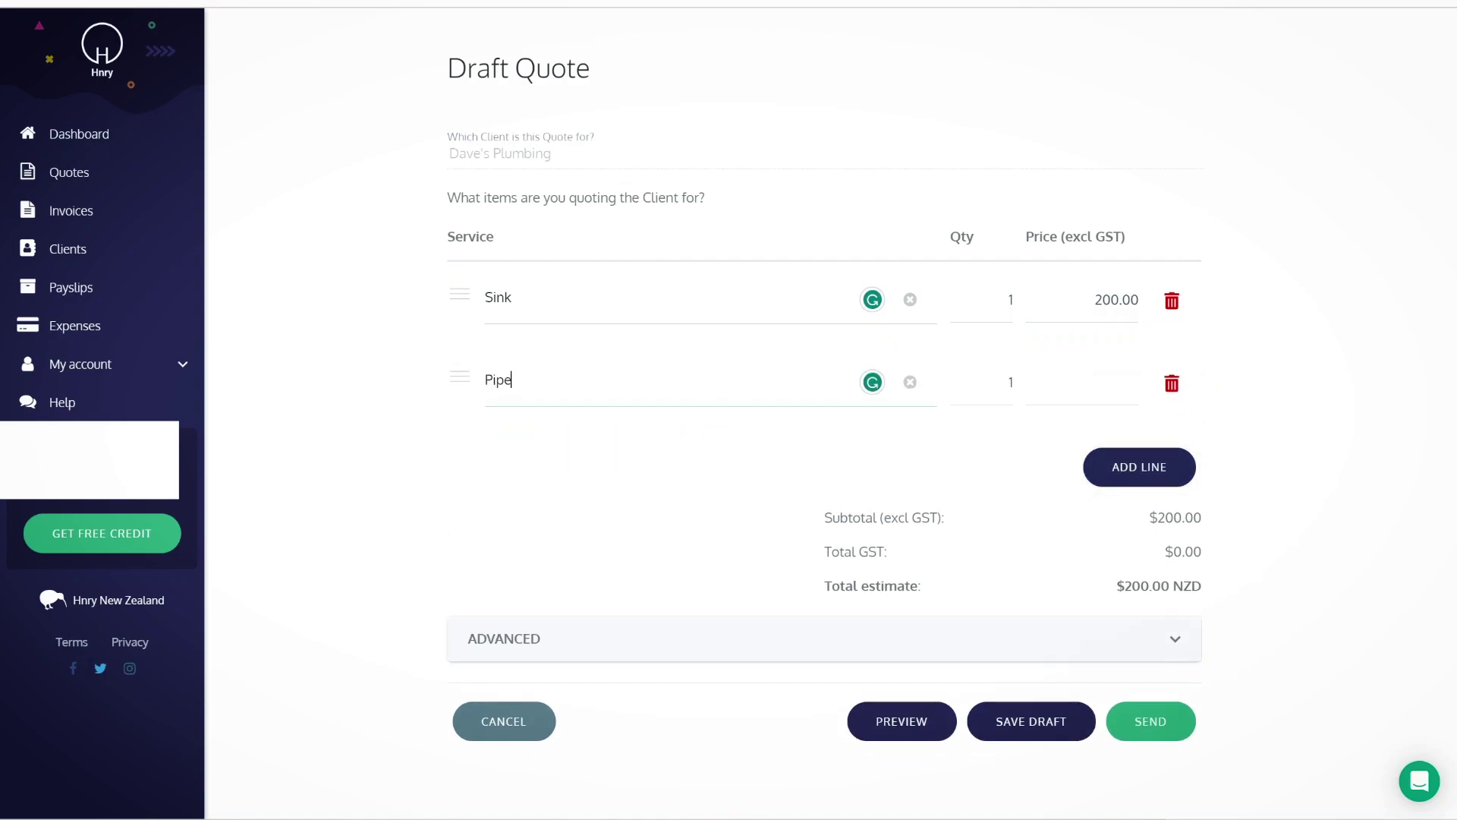
text(s)
key(Tab)
text(5)
key(Tab)
text(10)
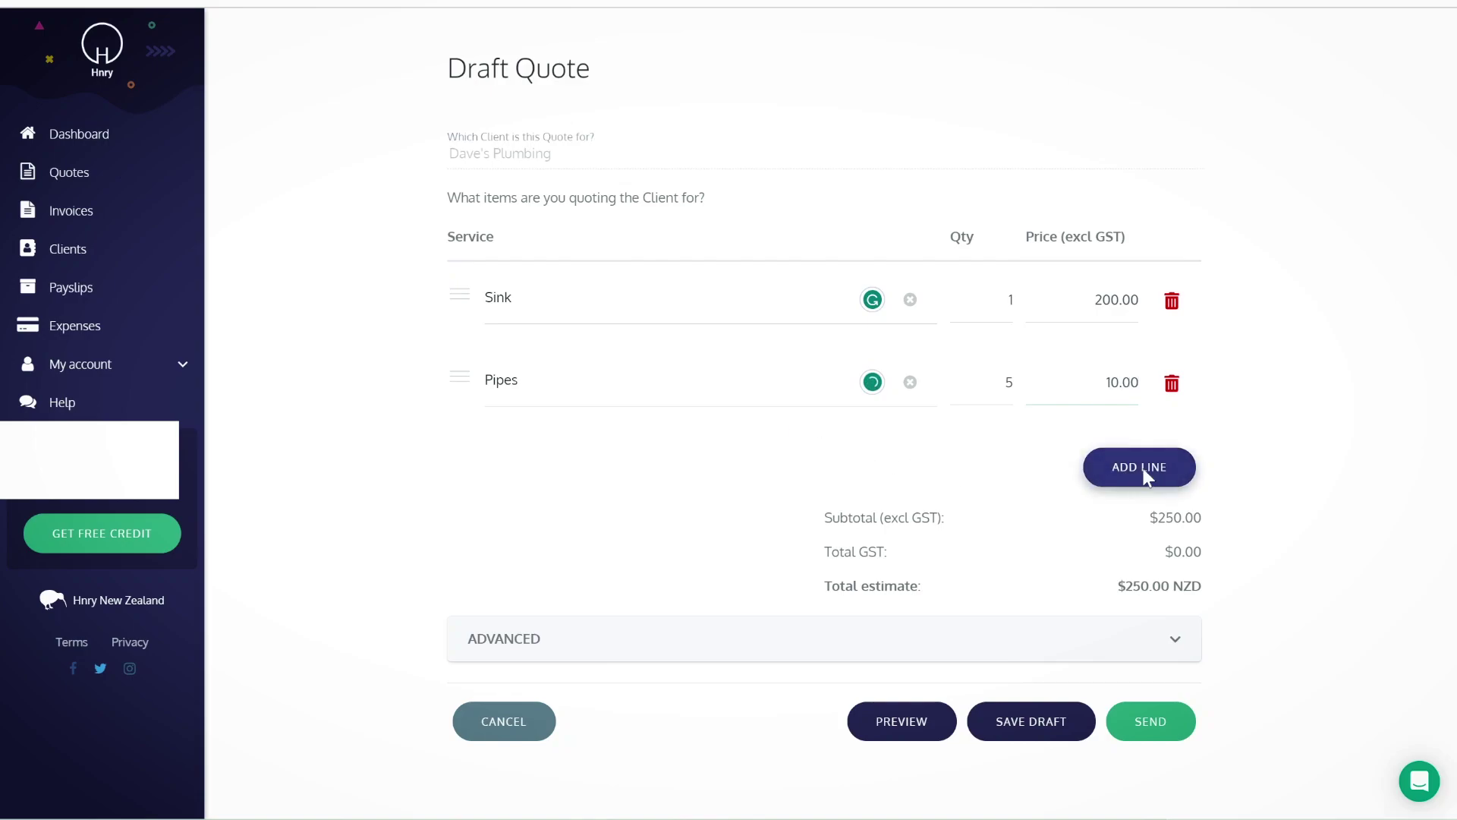
Step: Add a third quote line for Labour with quantity 1.5 and price 80
click(1141, 467)
text(Labour)
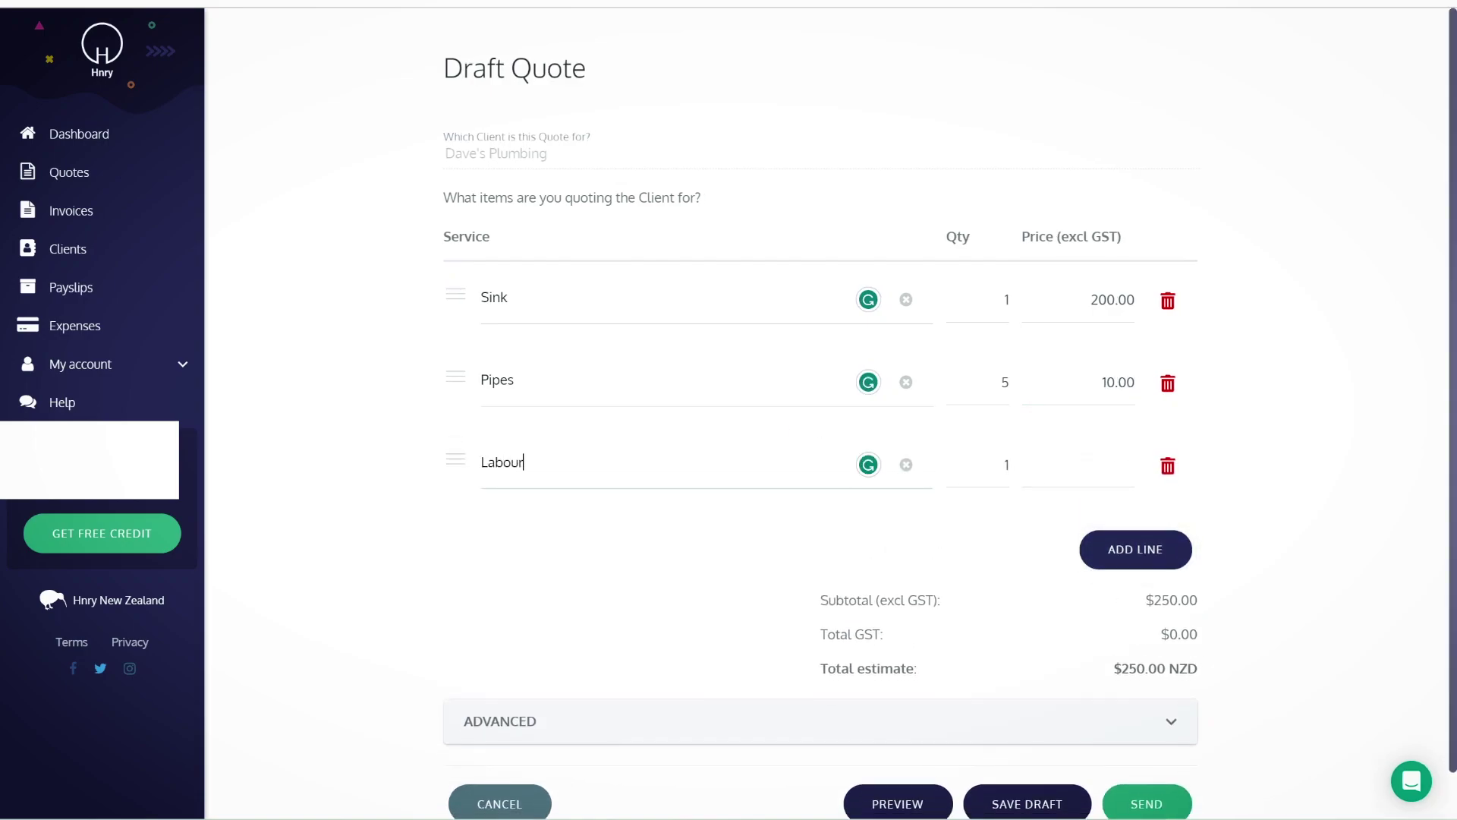
key(Tab)
text(1.5)
key(Tab)
text(80)
click(1283, 483)
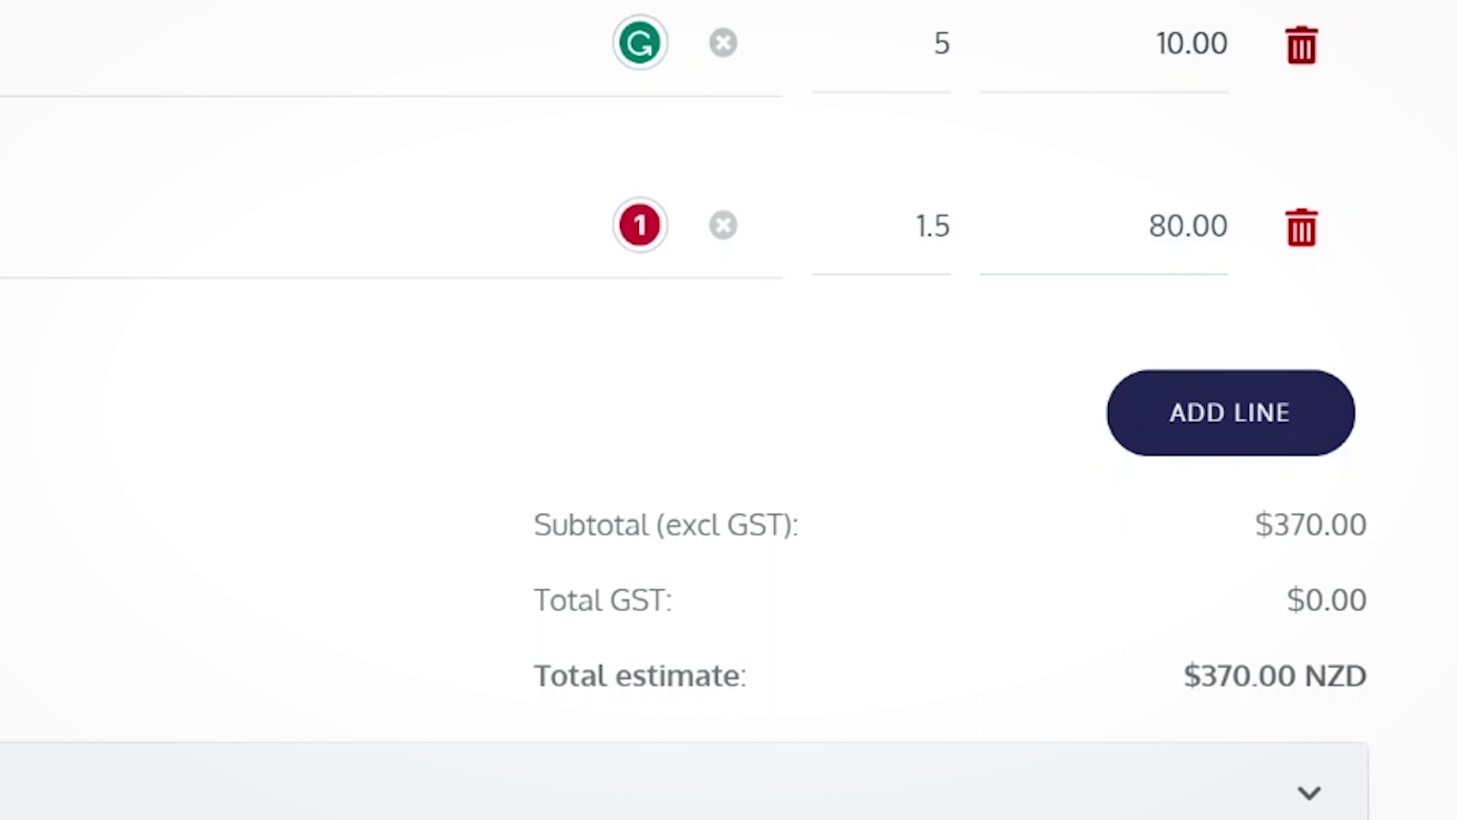
Step: Set the quote's expiry date to 30/03/2023 in the advanced settings
scroll(1126, 693, down, 1)
click(1126, 693)
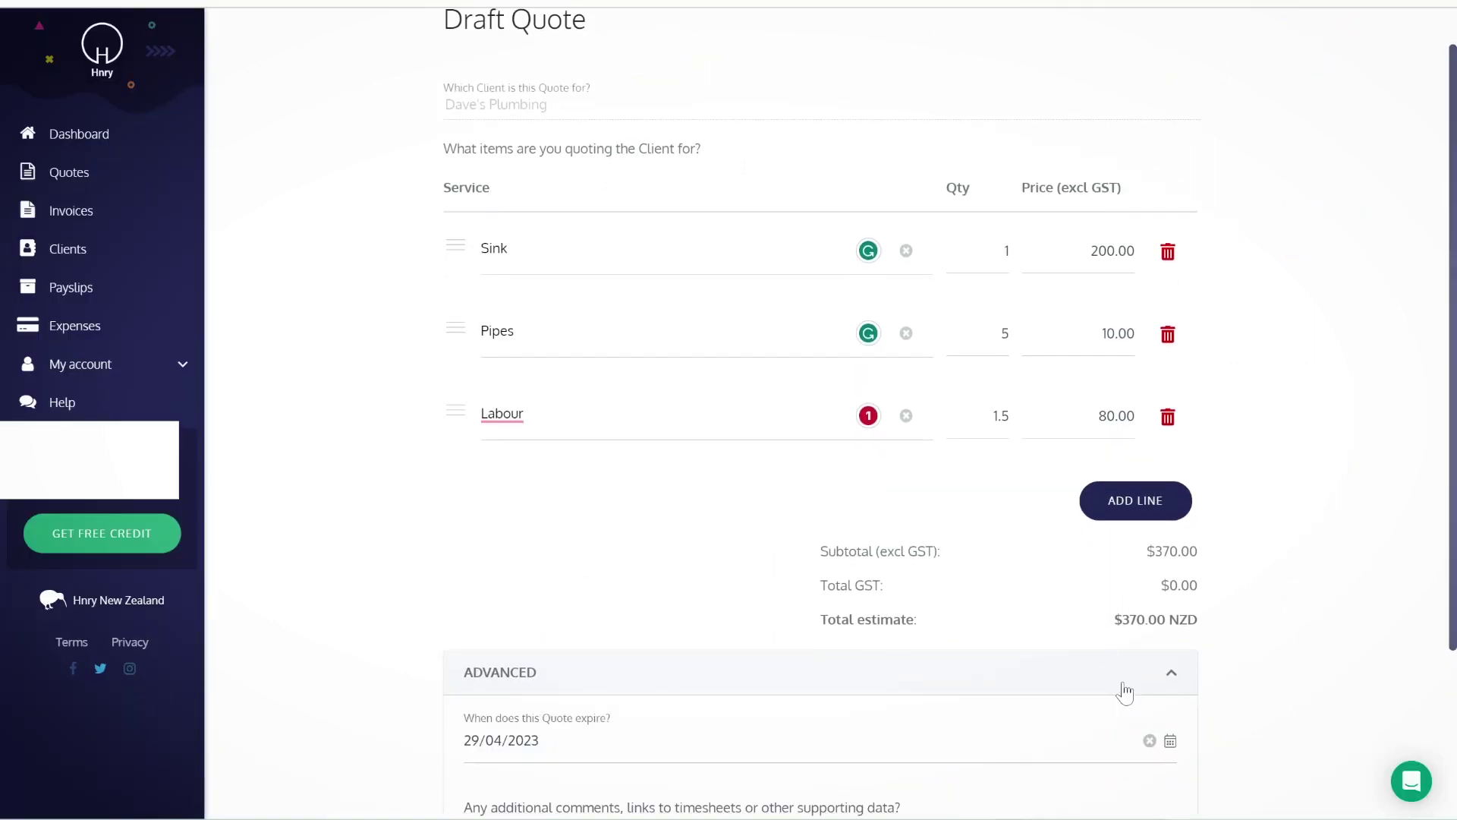
scroll(1126, 693, down, 3)
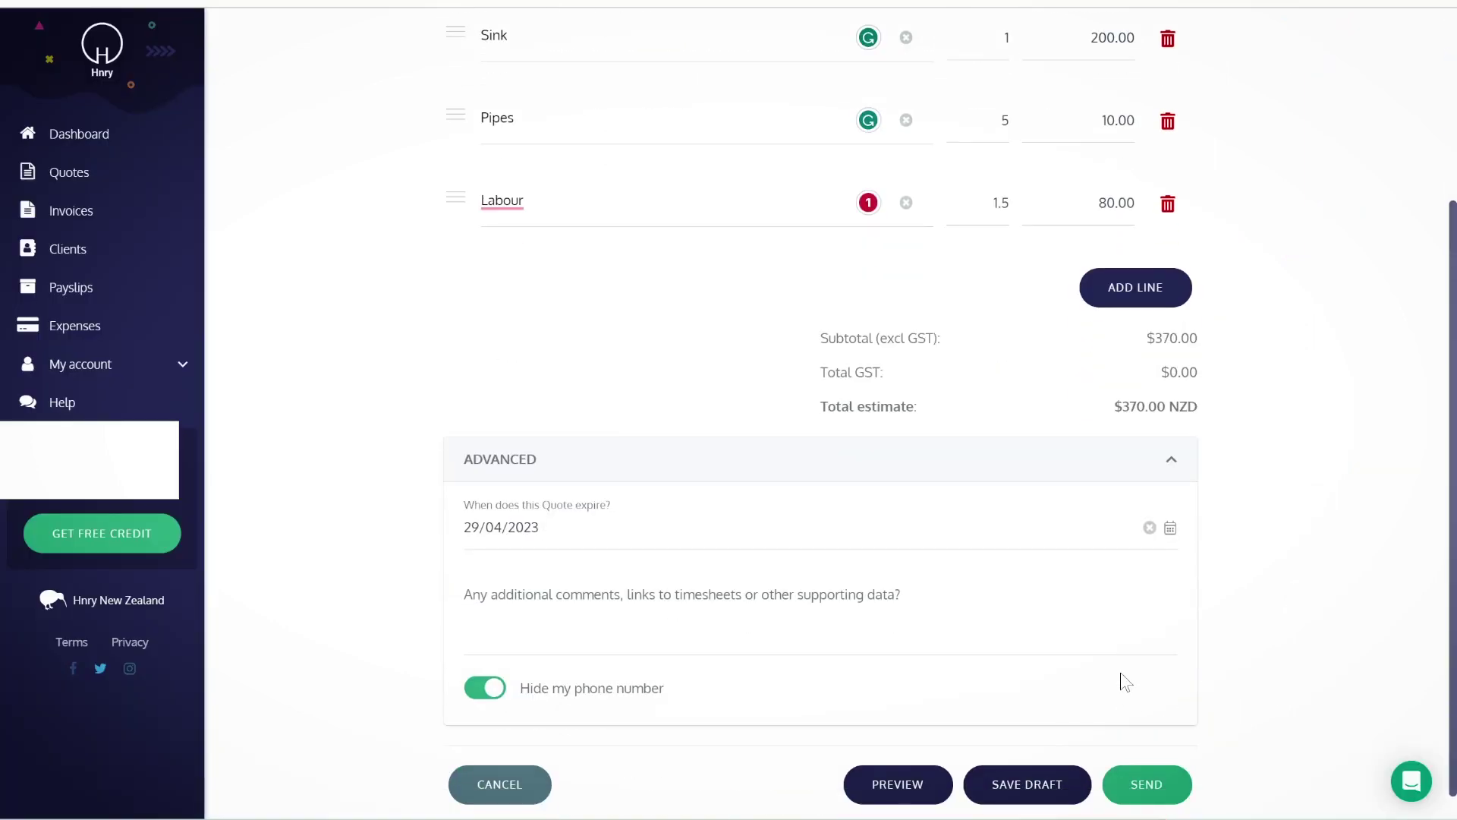
click(635, 529)
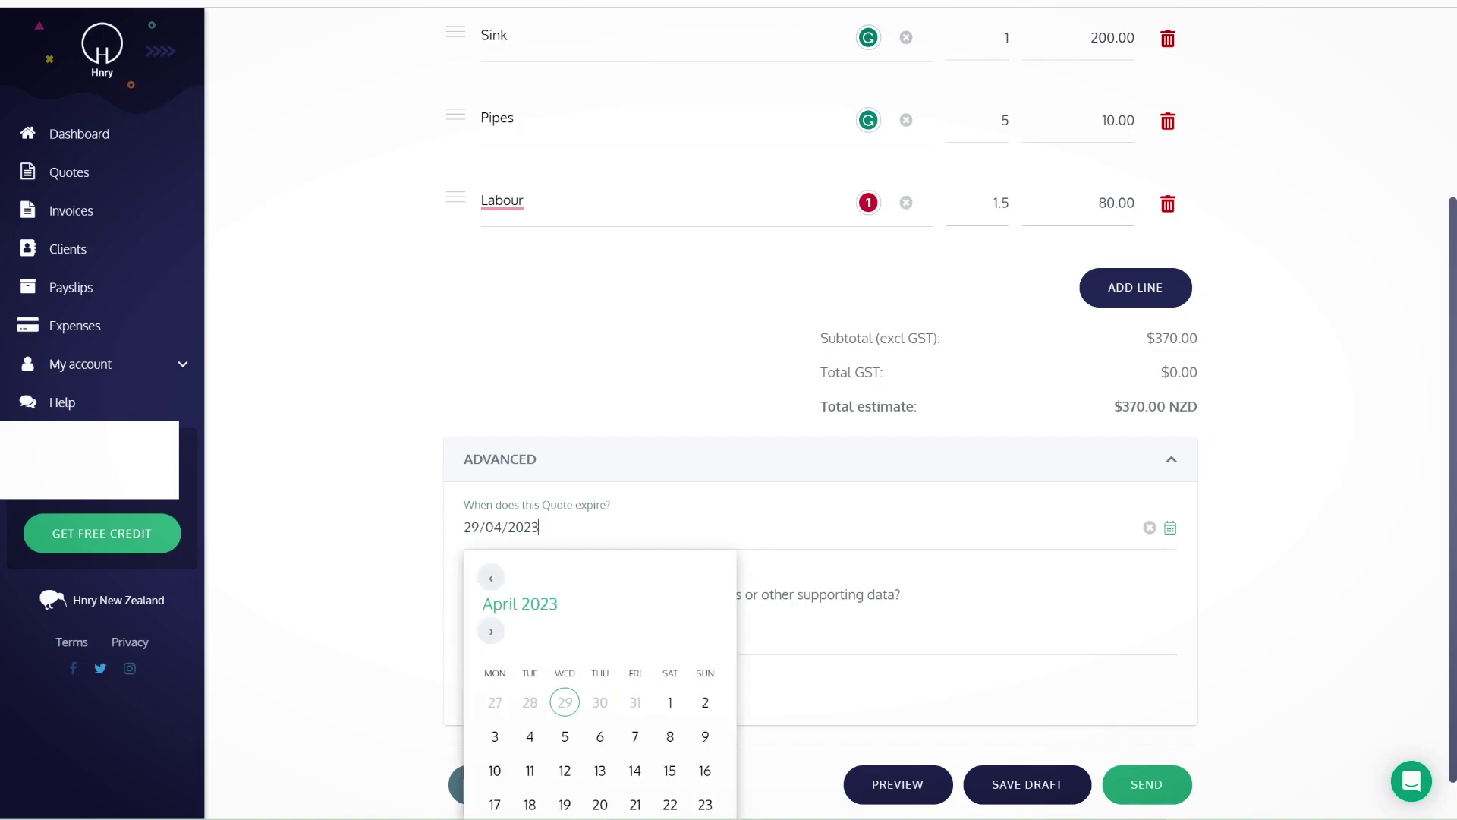
click(600, 702)
Step: Add the comment "Job done on 29 March 2023" to the quote and send it
click(486, 600)
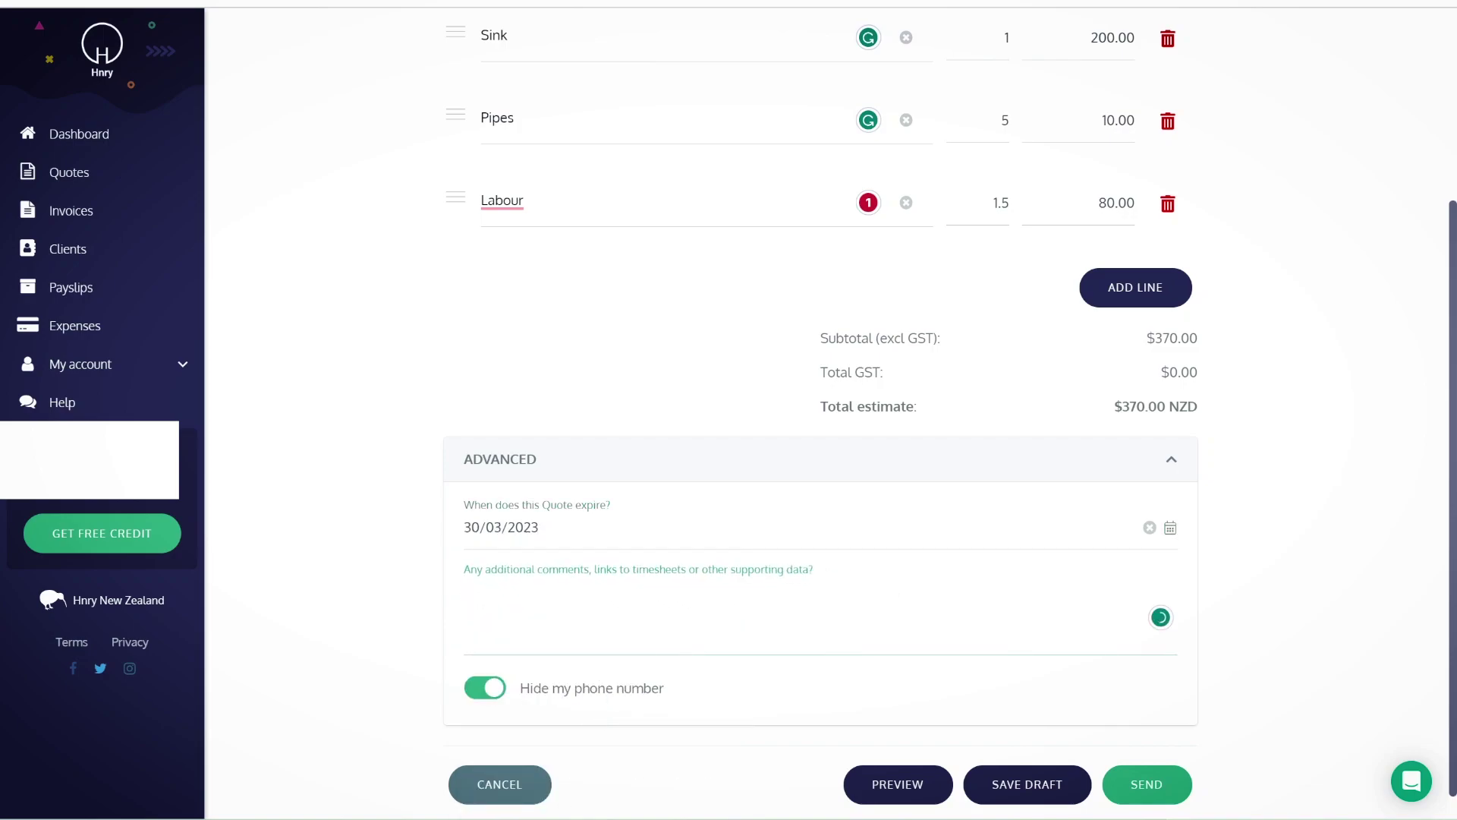
text(Job done on 29 March 2023)
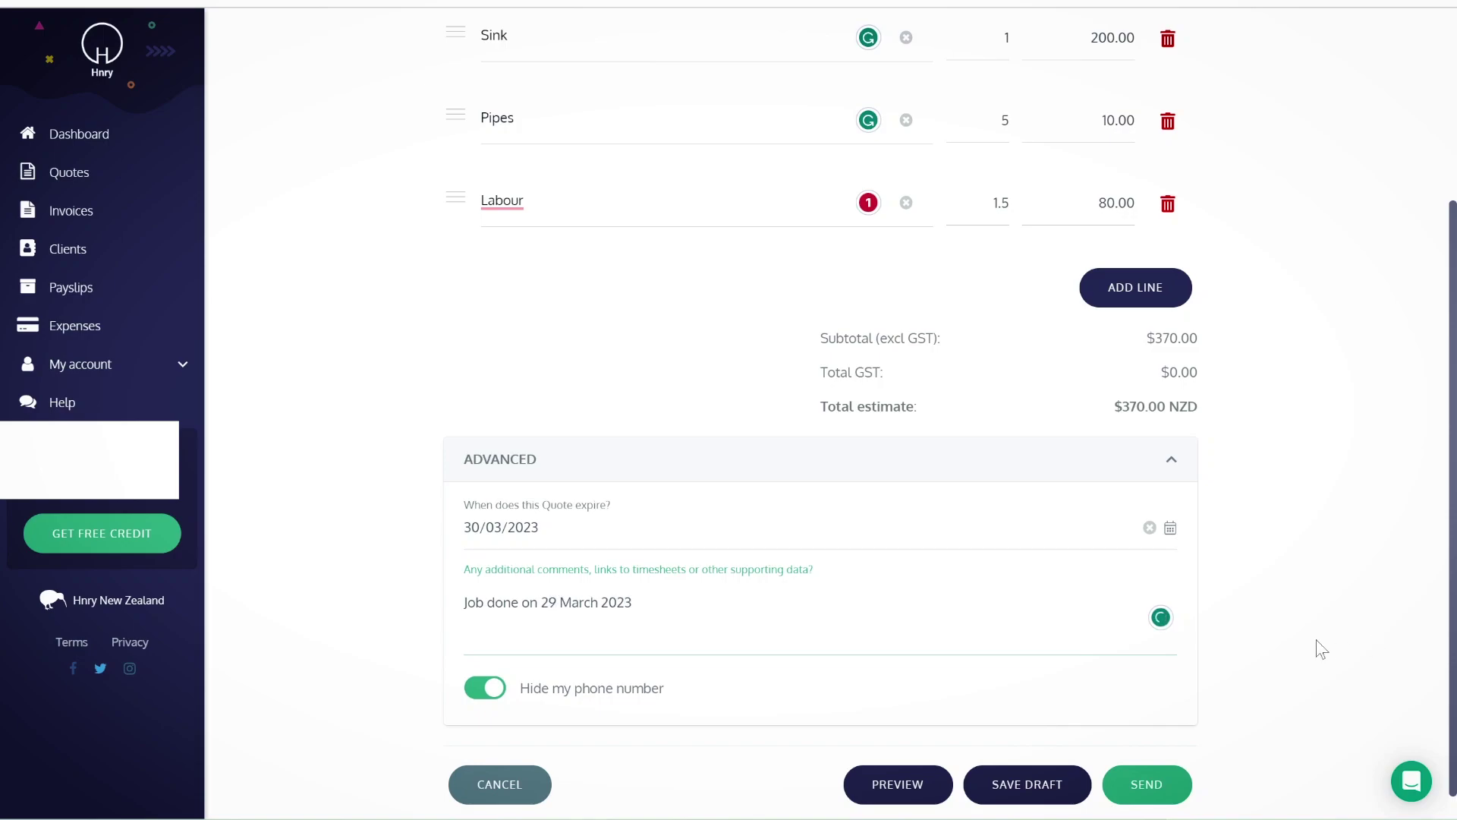
click(1146, 784)
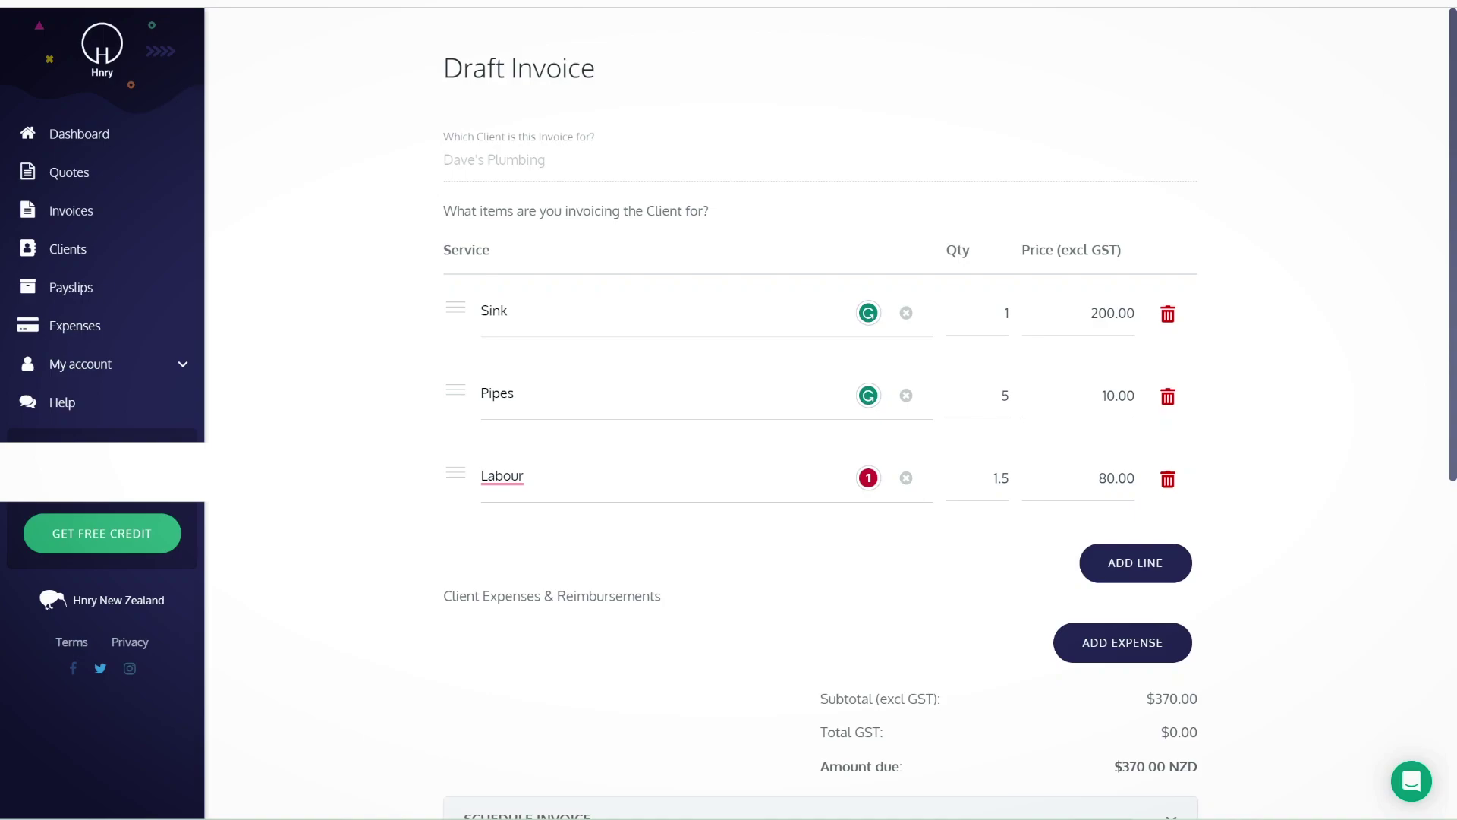
Step: Schedule the draft invoice for Dave's Plumbing to be sent on 31/03/2023 at 11:00AM
scroll(1256, 403, down, 4)
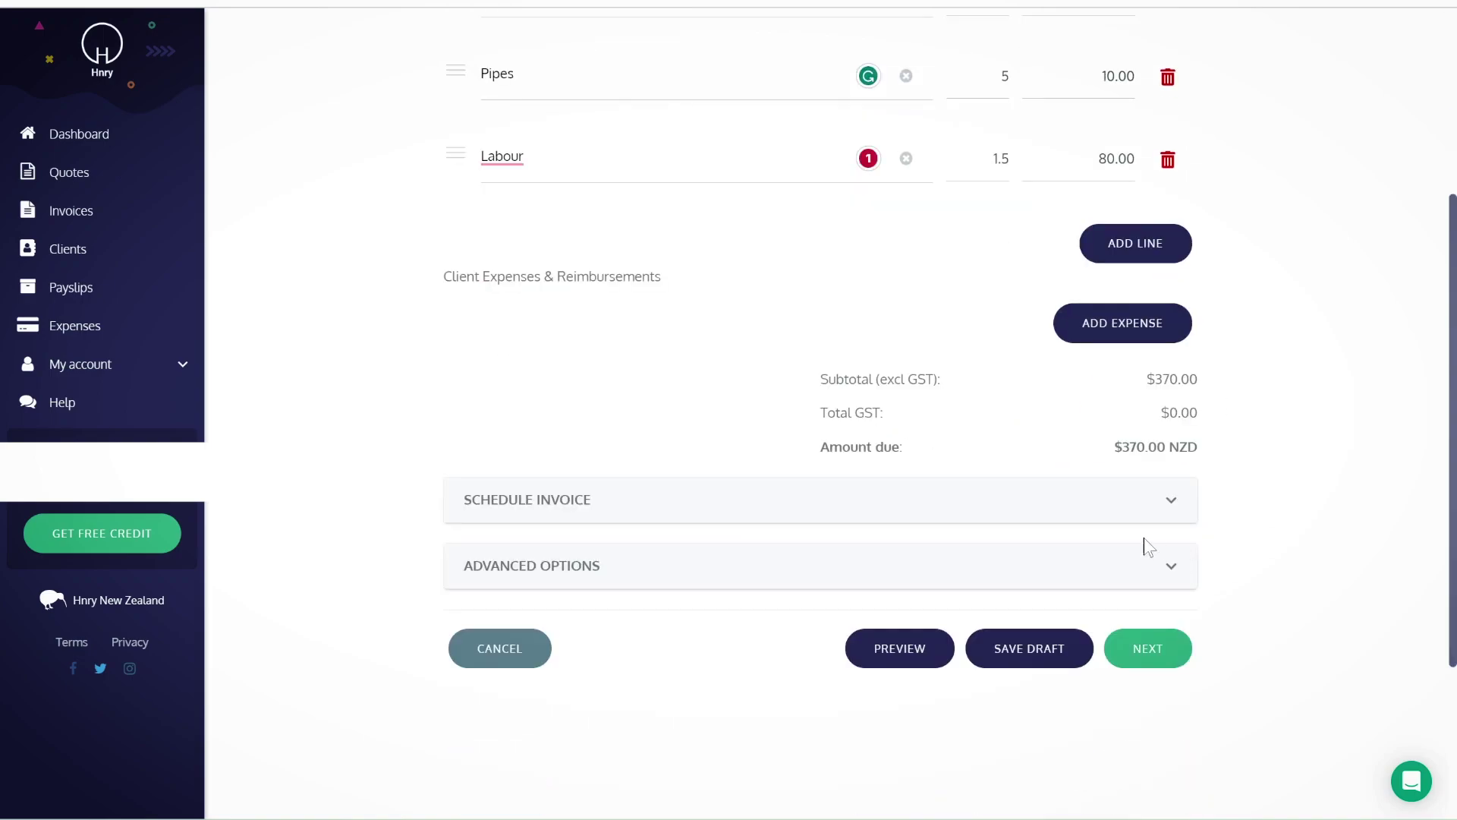
click(1110, 507)
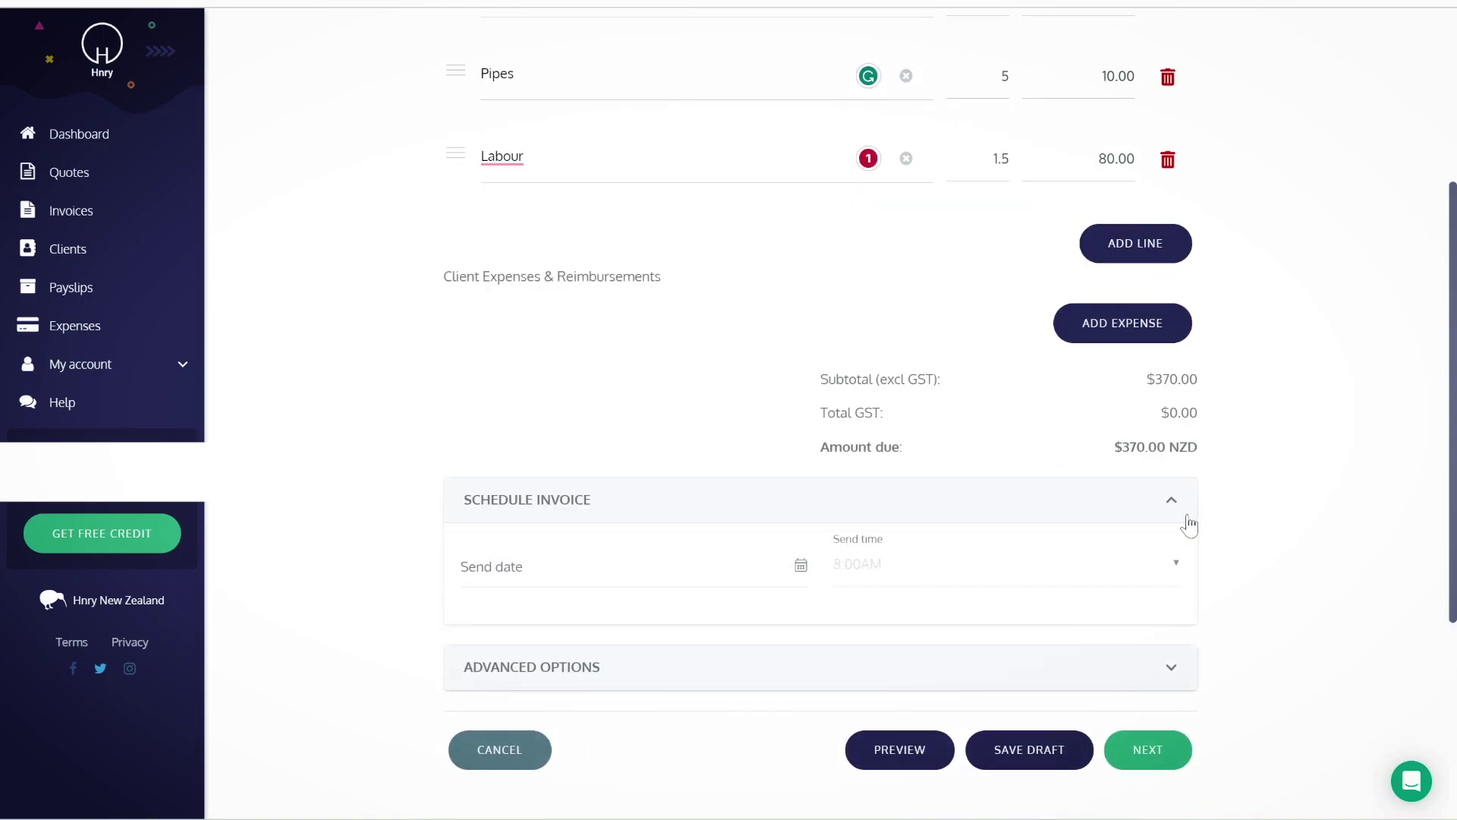
click(577, 566)
scroll(622, 706, down, 1)
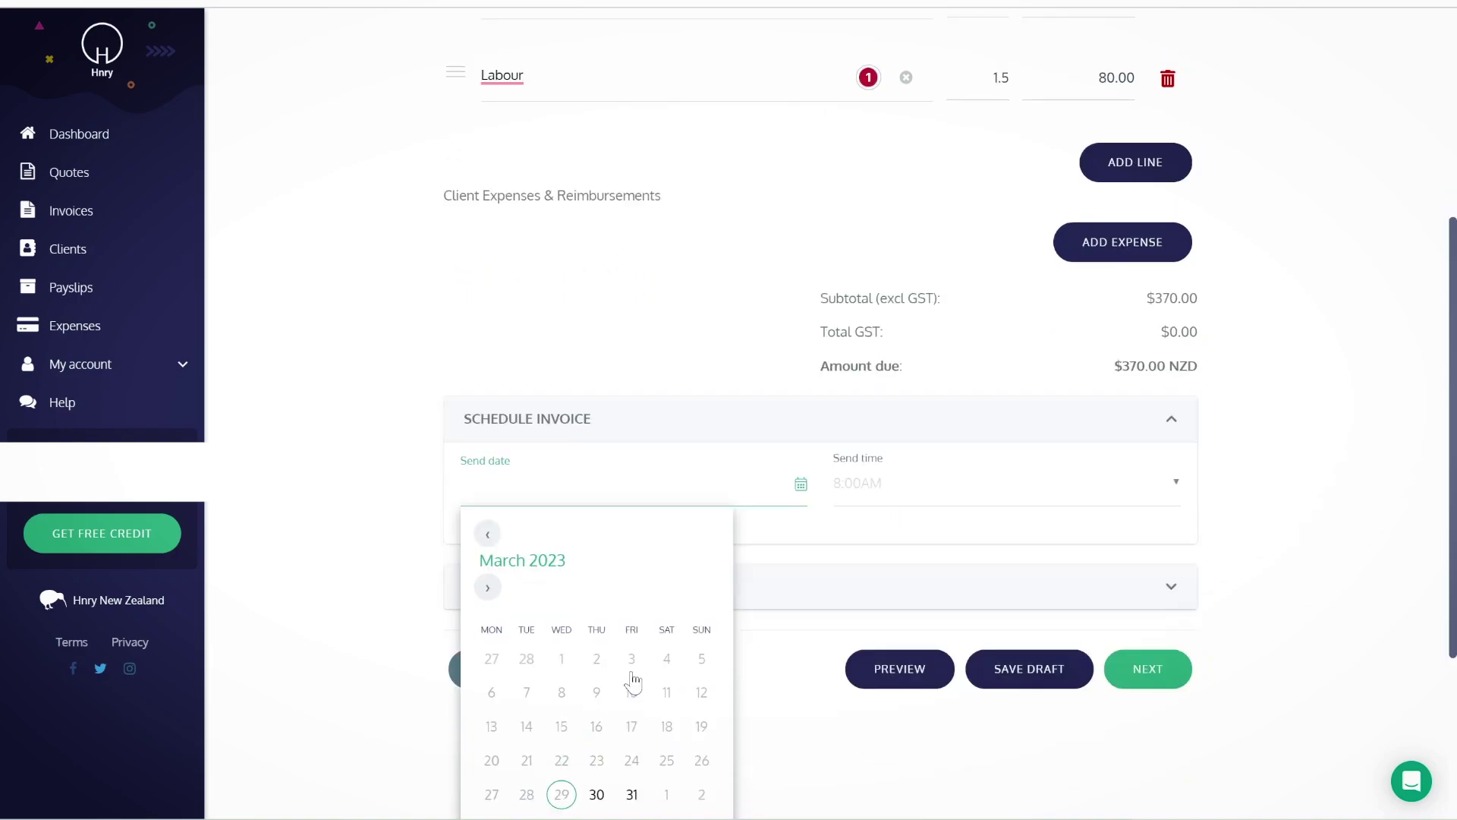
click(632, 769)
click(978, 457)
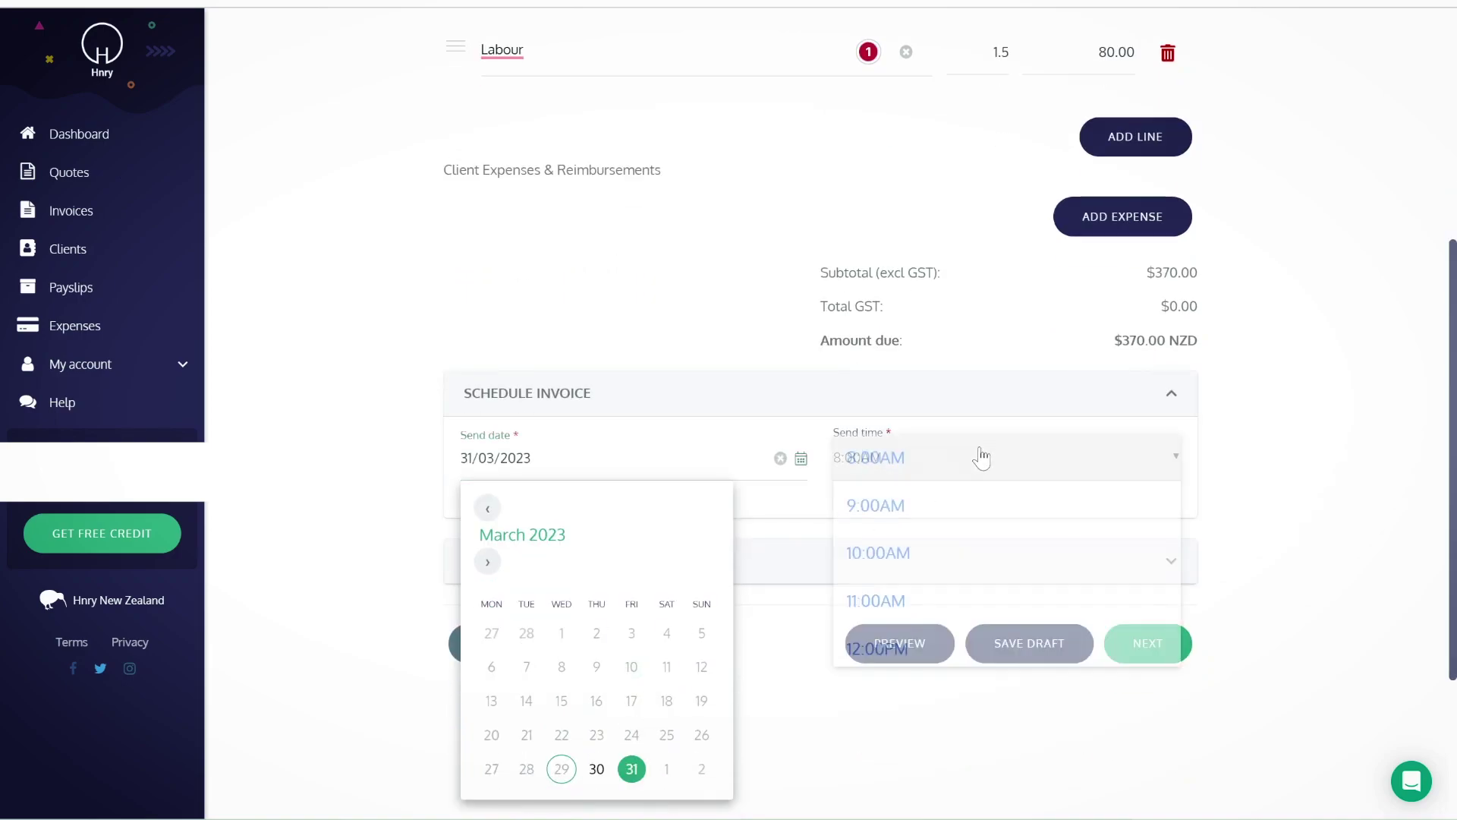
click(942, 620)
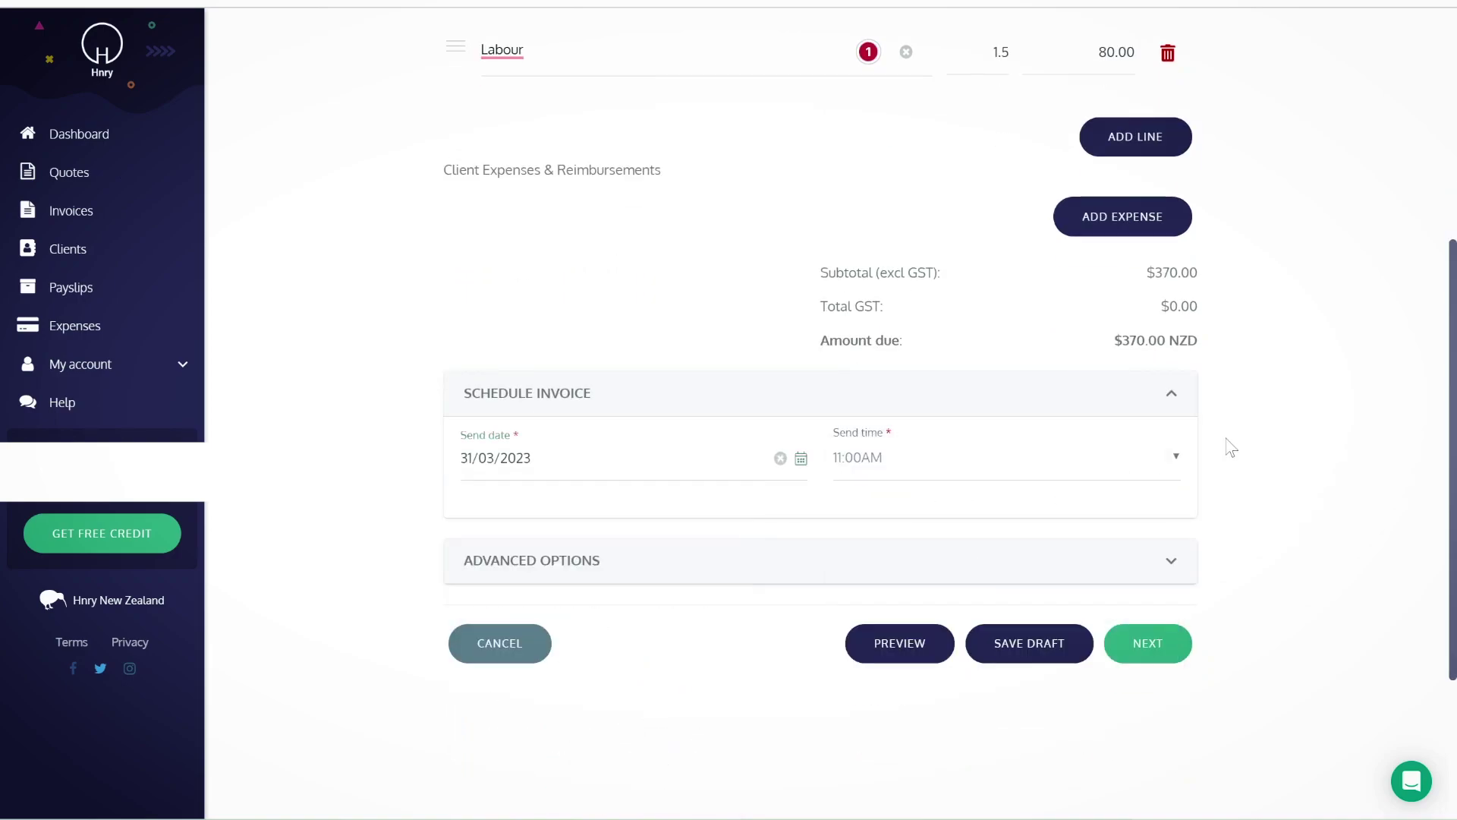
Step: Set the invoice's start date to 27/03/2023 and end date to 31/03/2023, and proceed with the invoice
click(1142, 563)
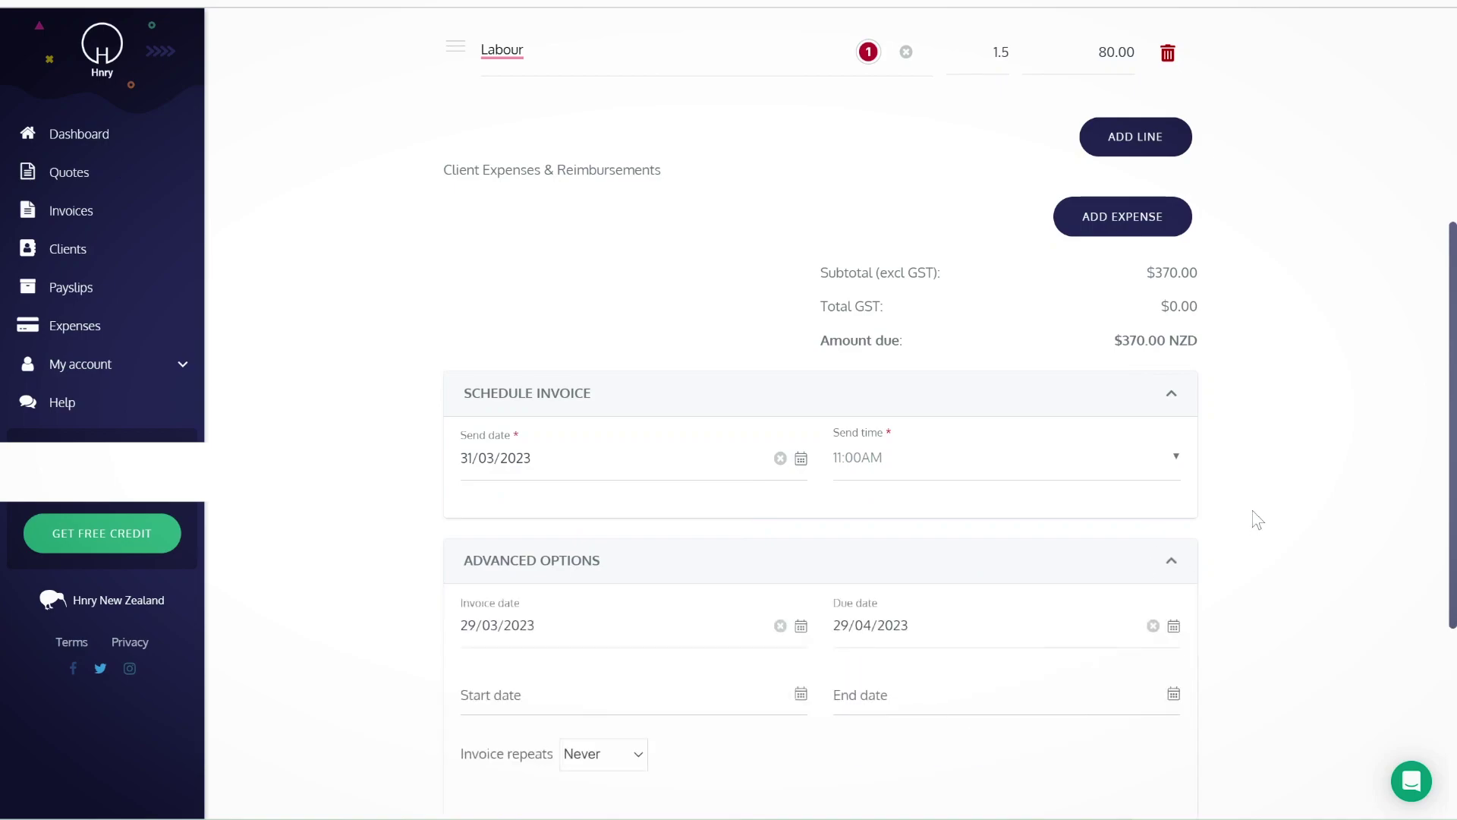
scroll(1258, 520, down, 3)
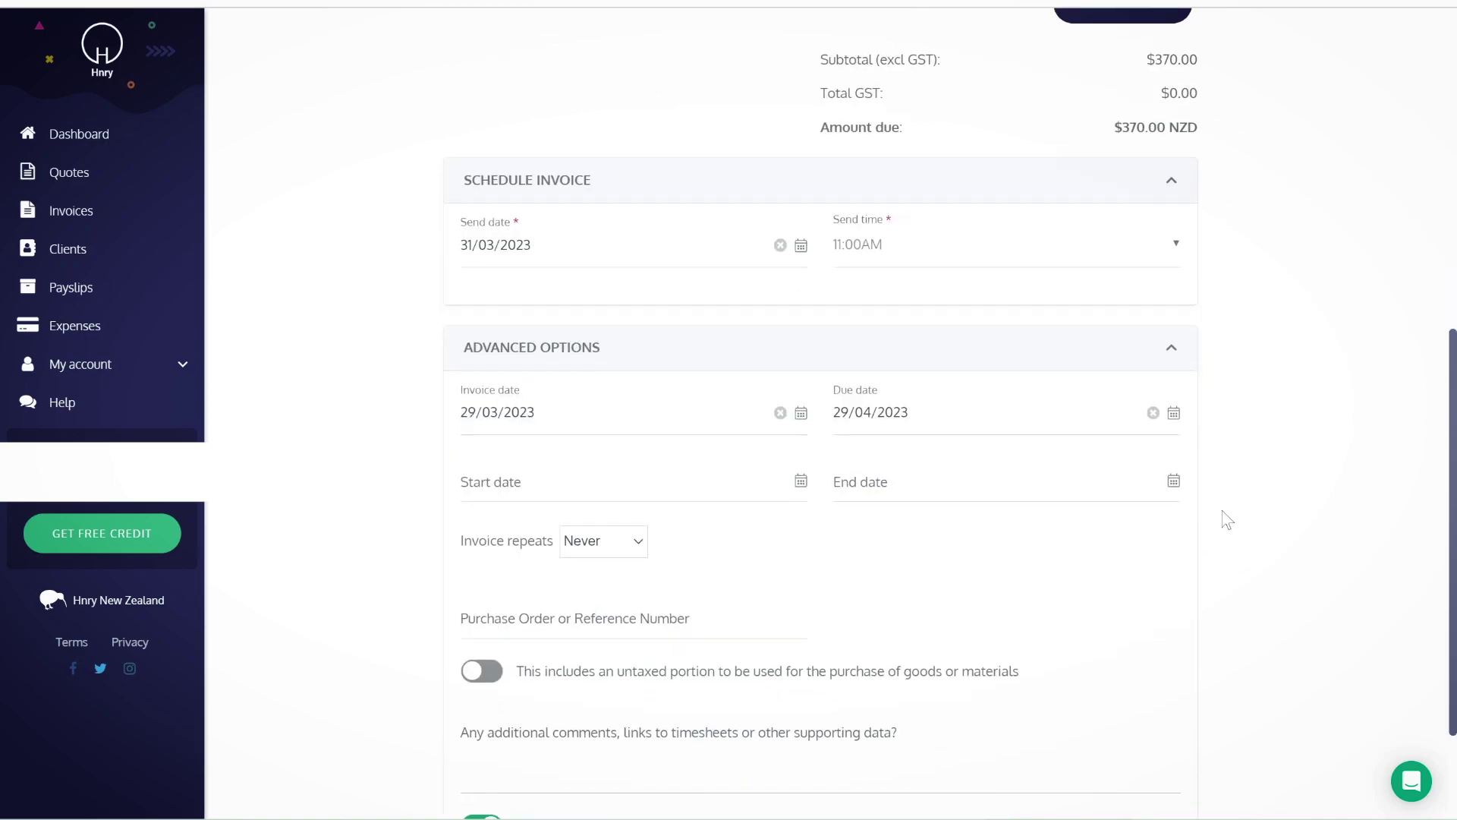
click(734, 492)
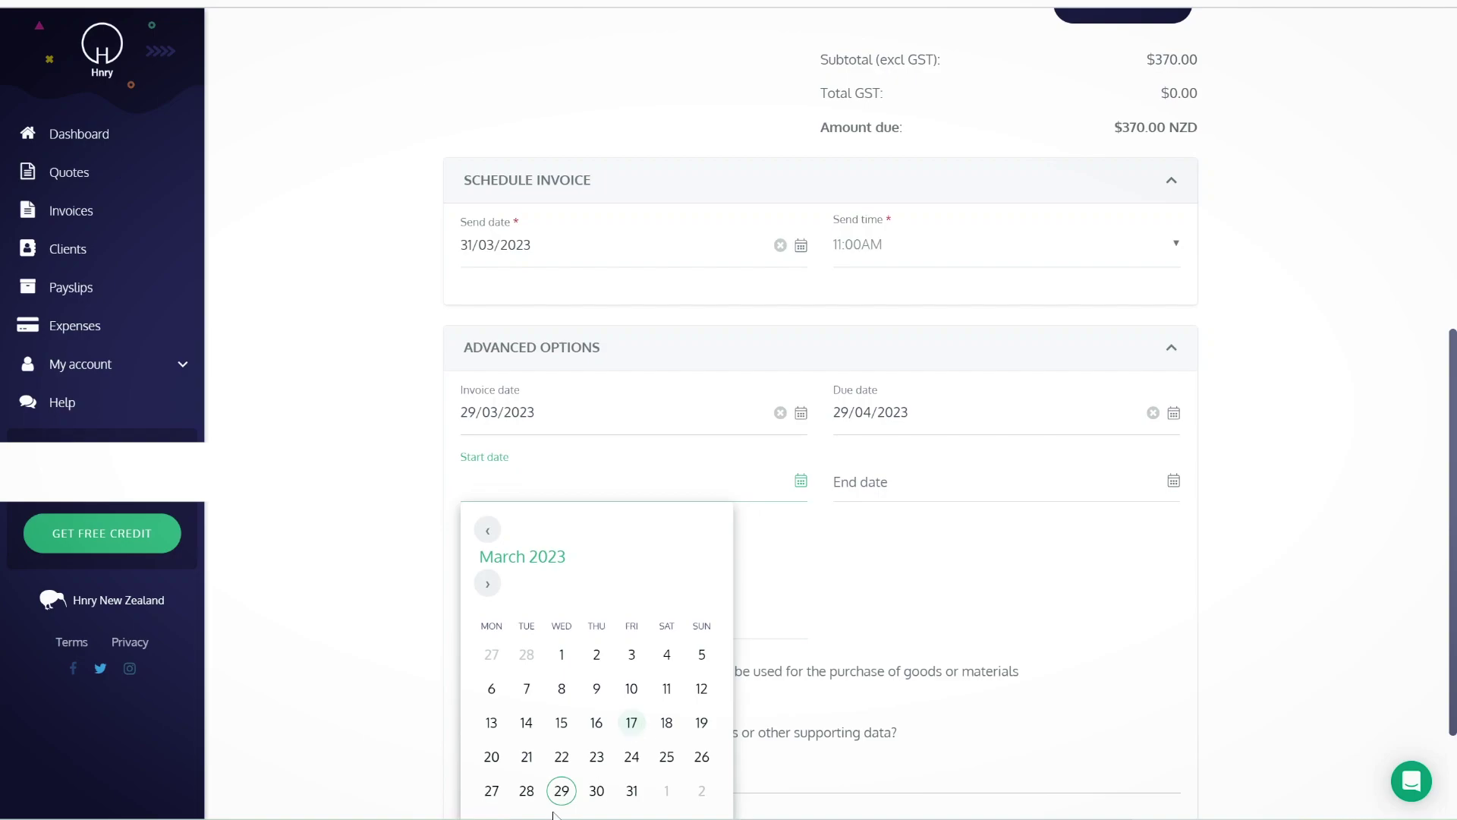
click(492, 791)
click(926, 497)
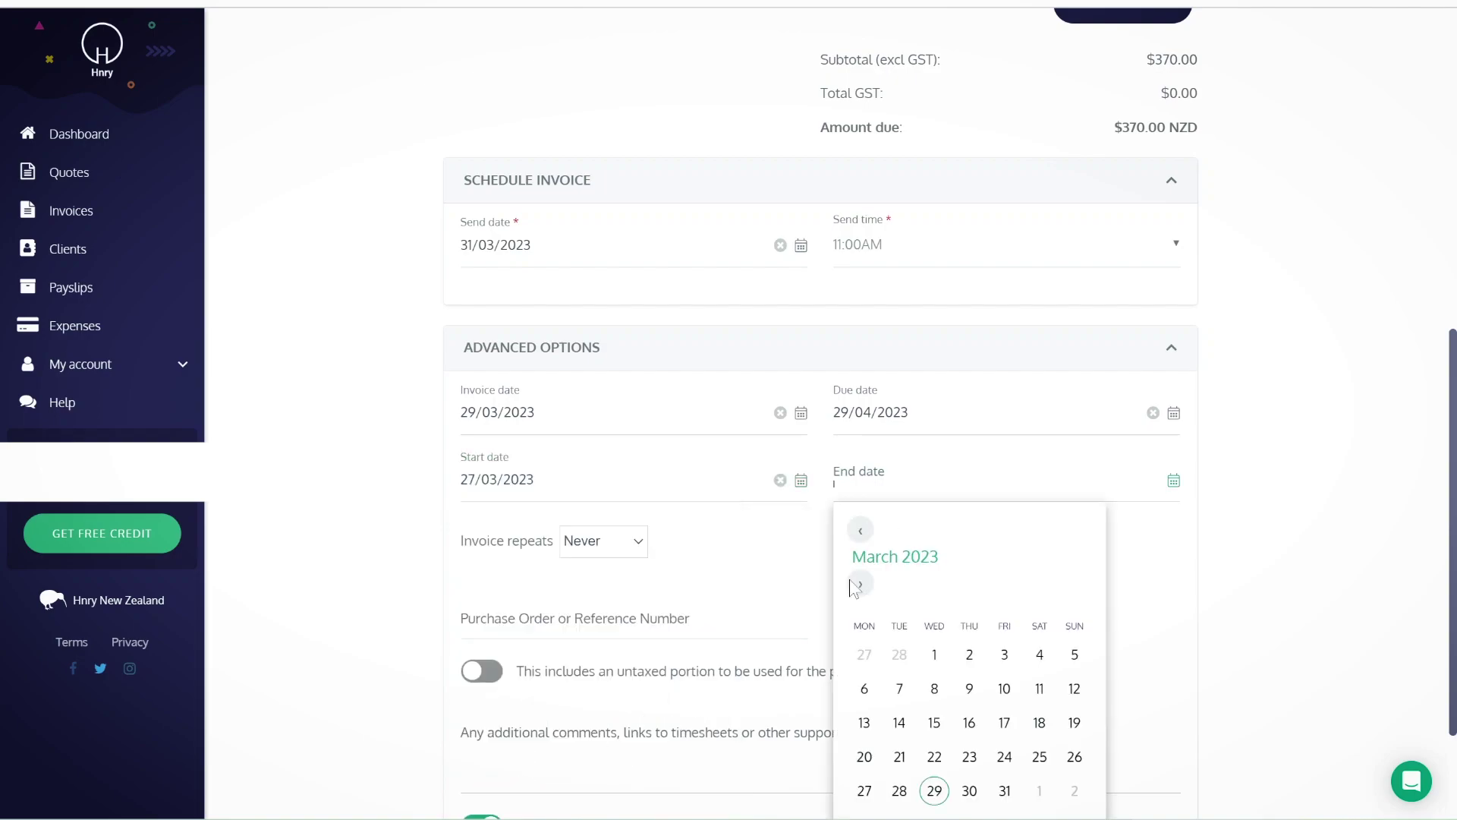
click(1002, 790)
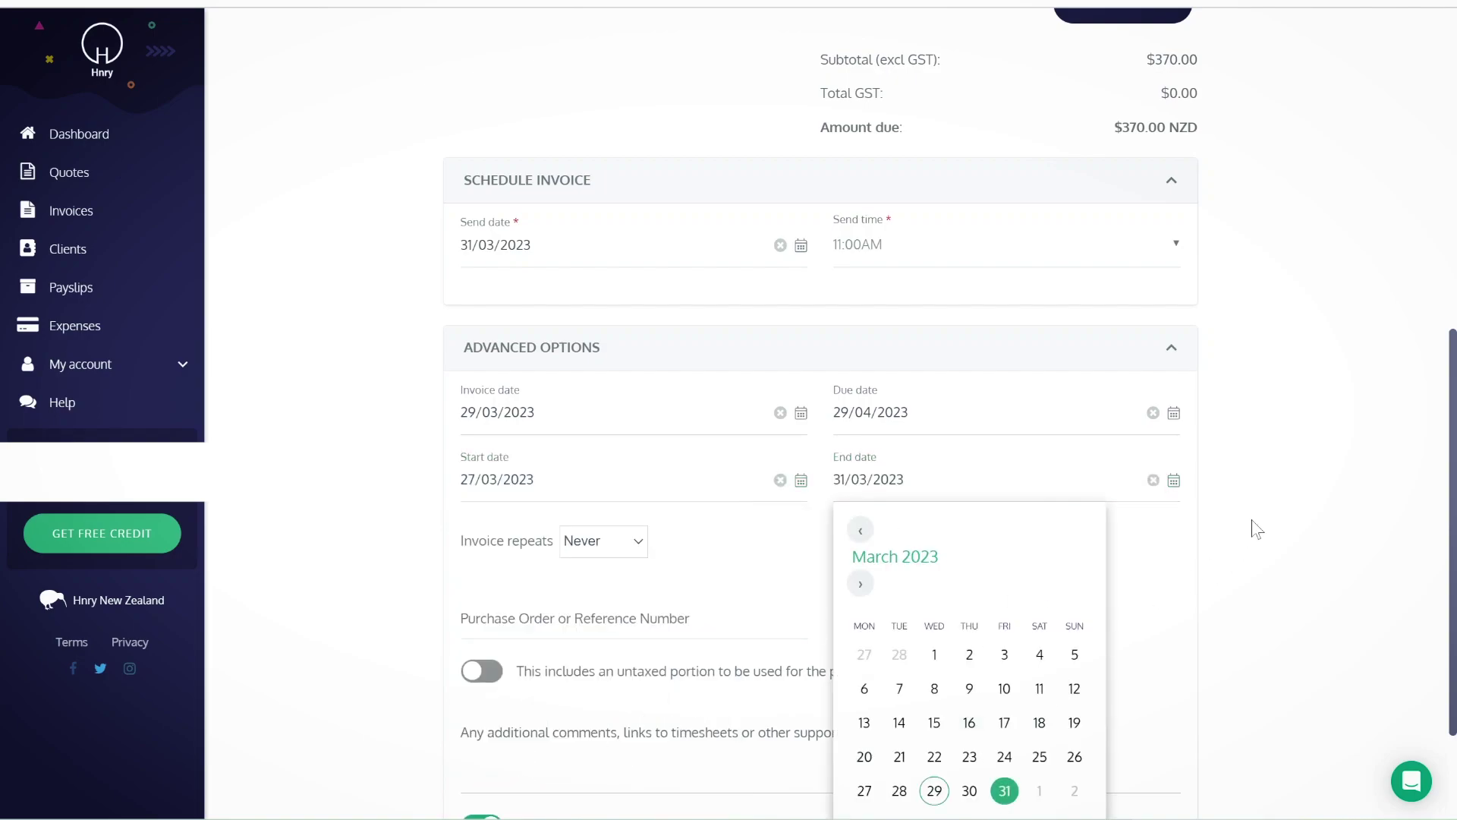
scroll(1253, 532, down, 2)
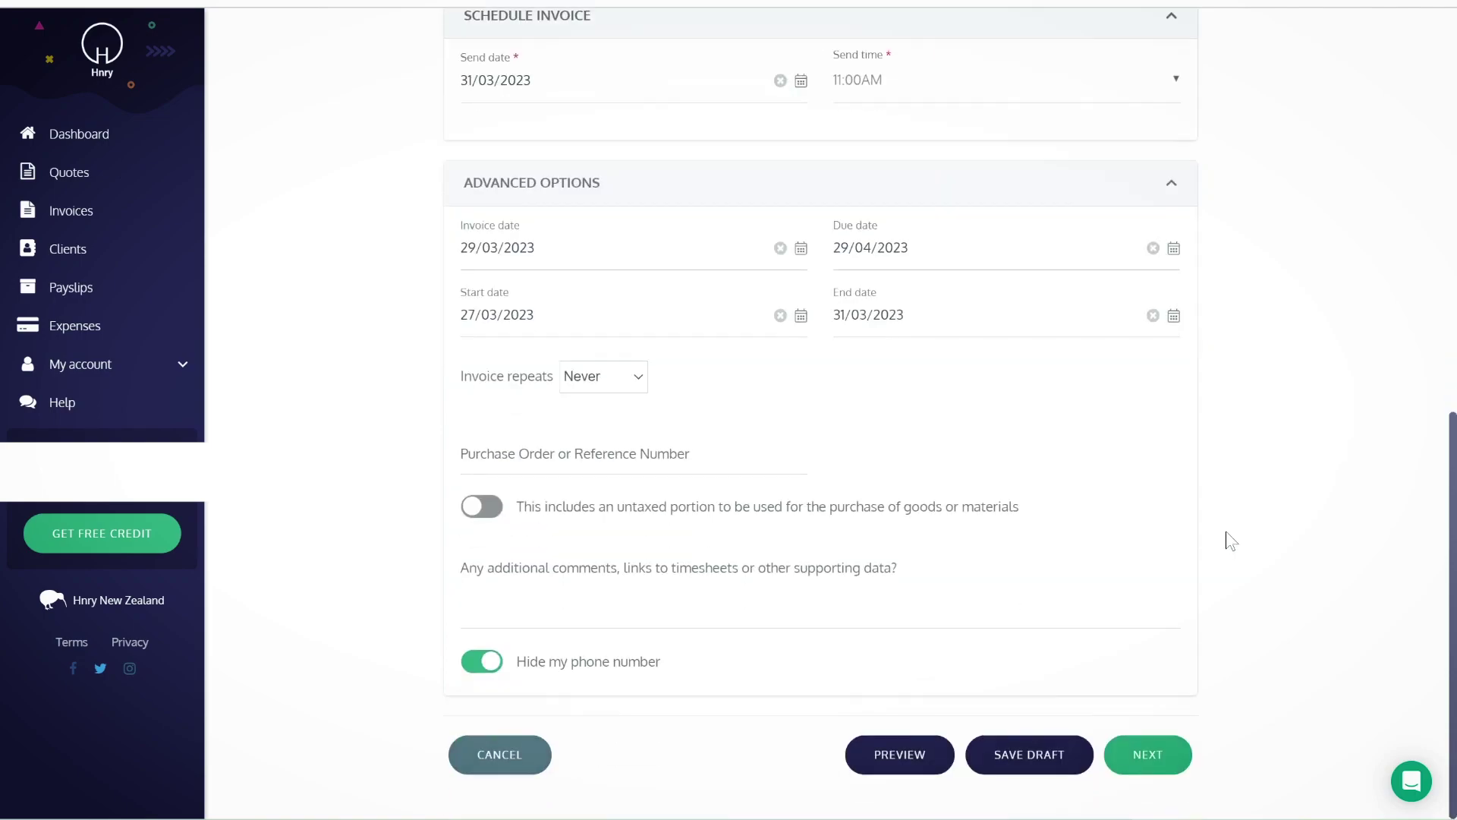
click(1162, 757)
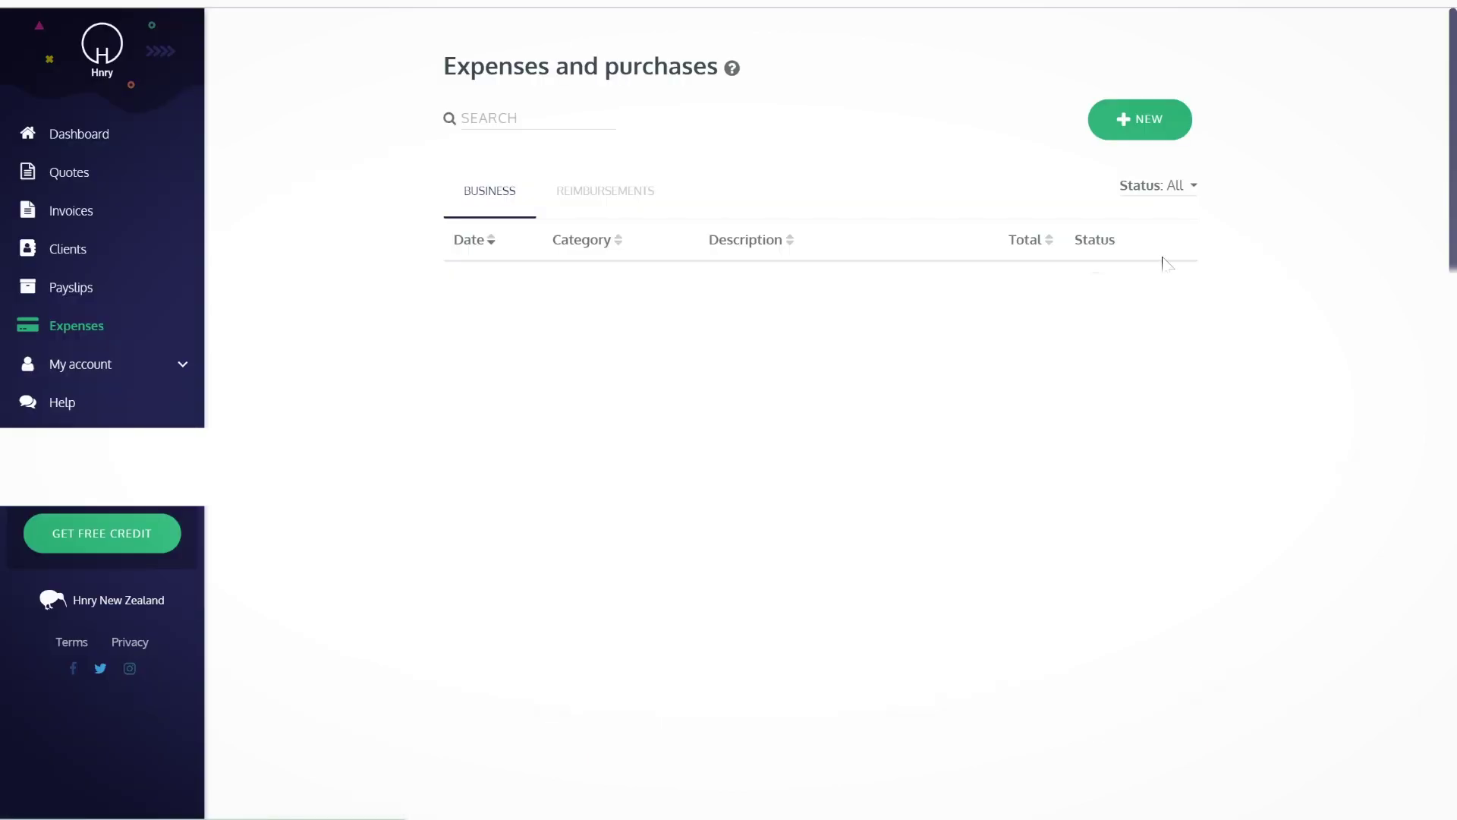
Step: Start a new expense of the type Business Expense in the Advertising category
click(1158, 143)
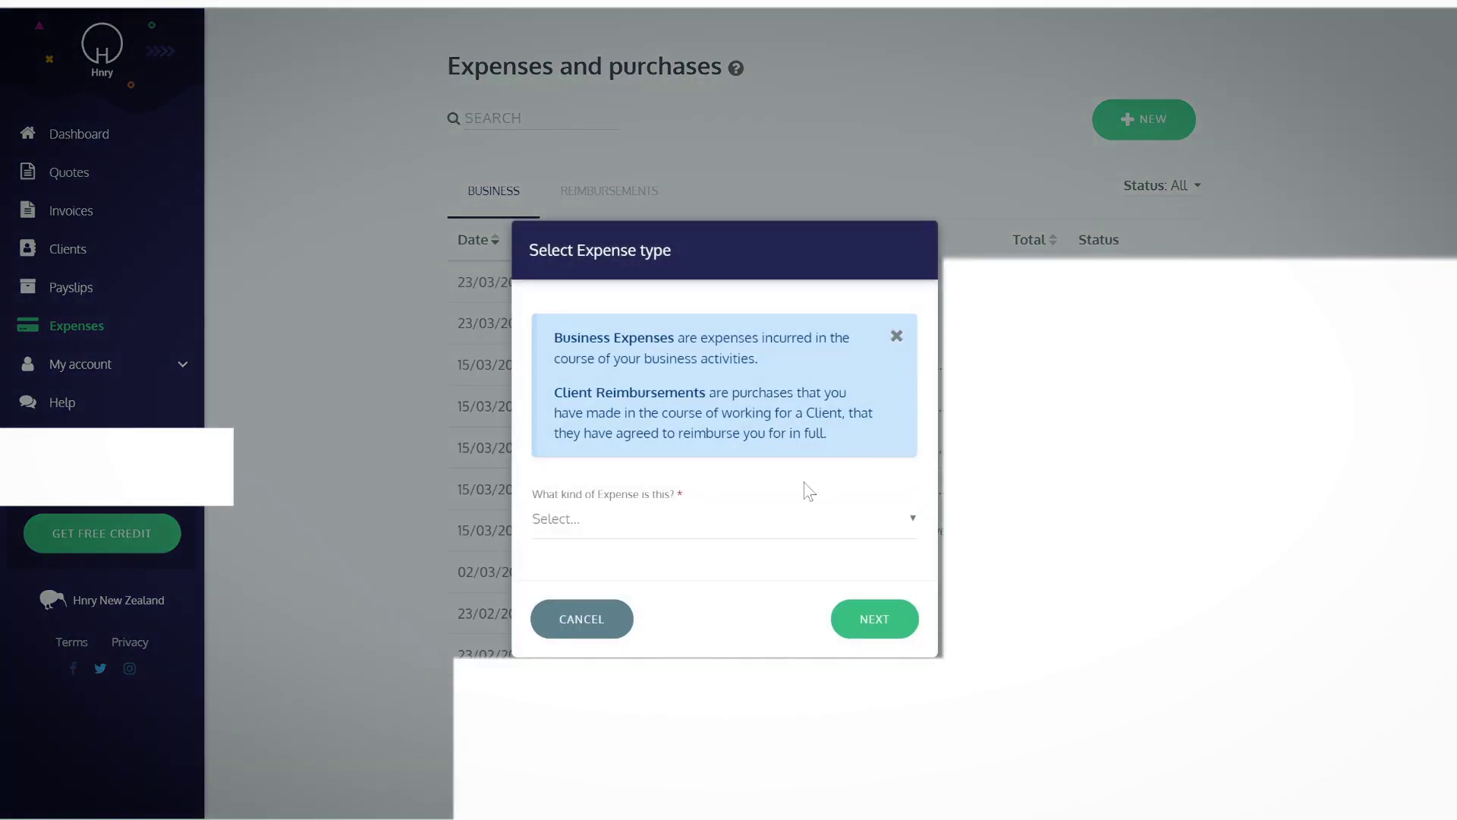
click(756, 521)
click(718, 568)
click(717, 548)
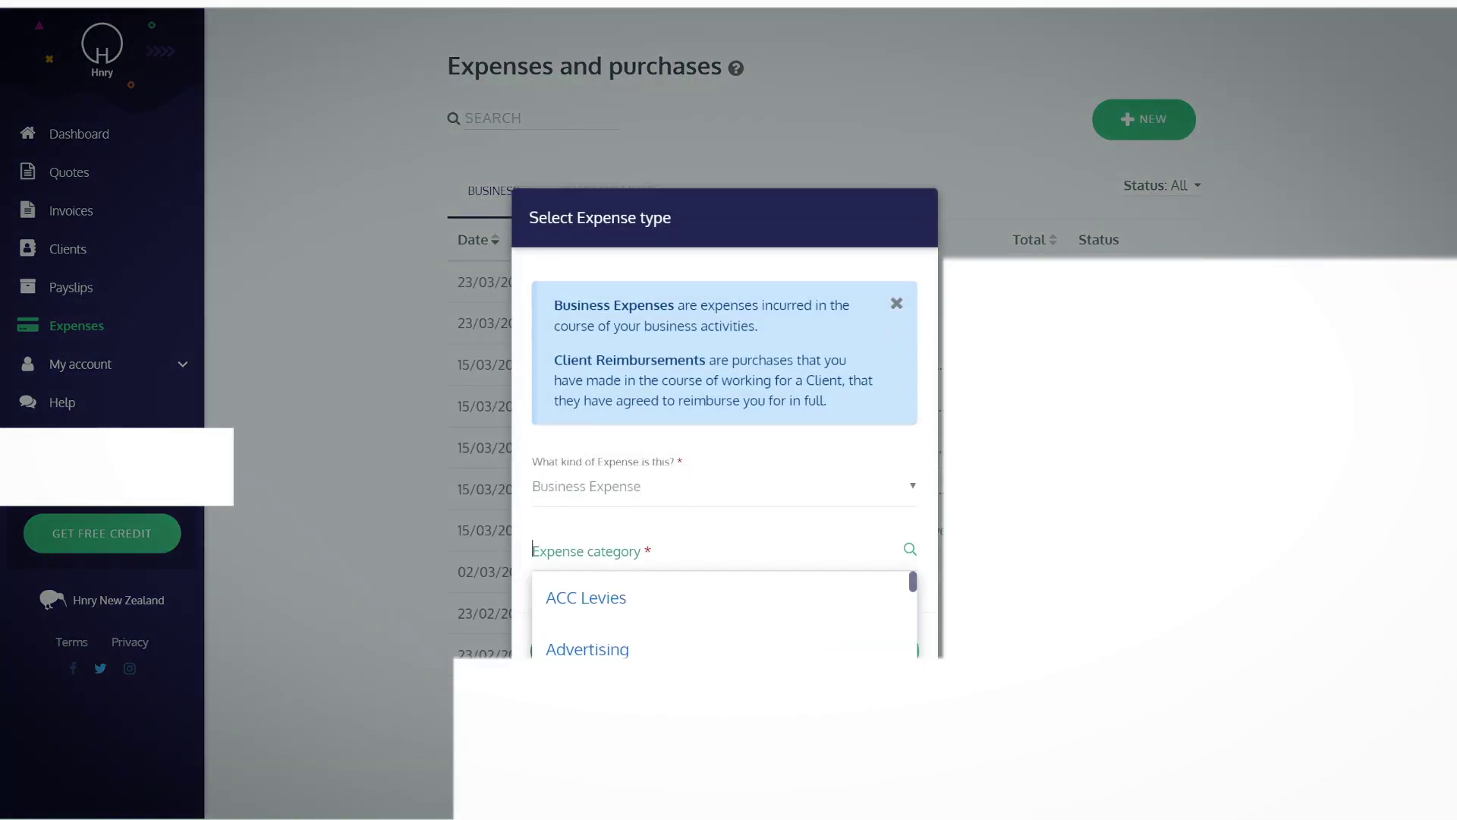
click(592, 647)
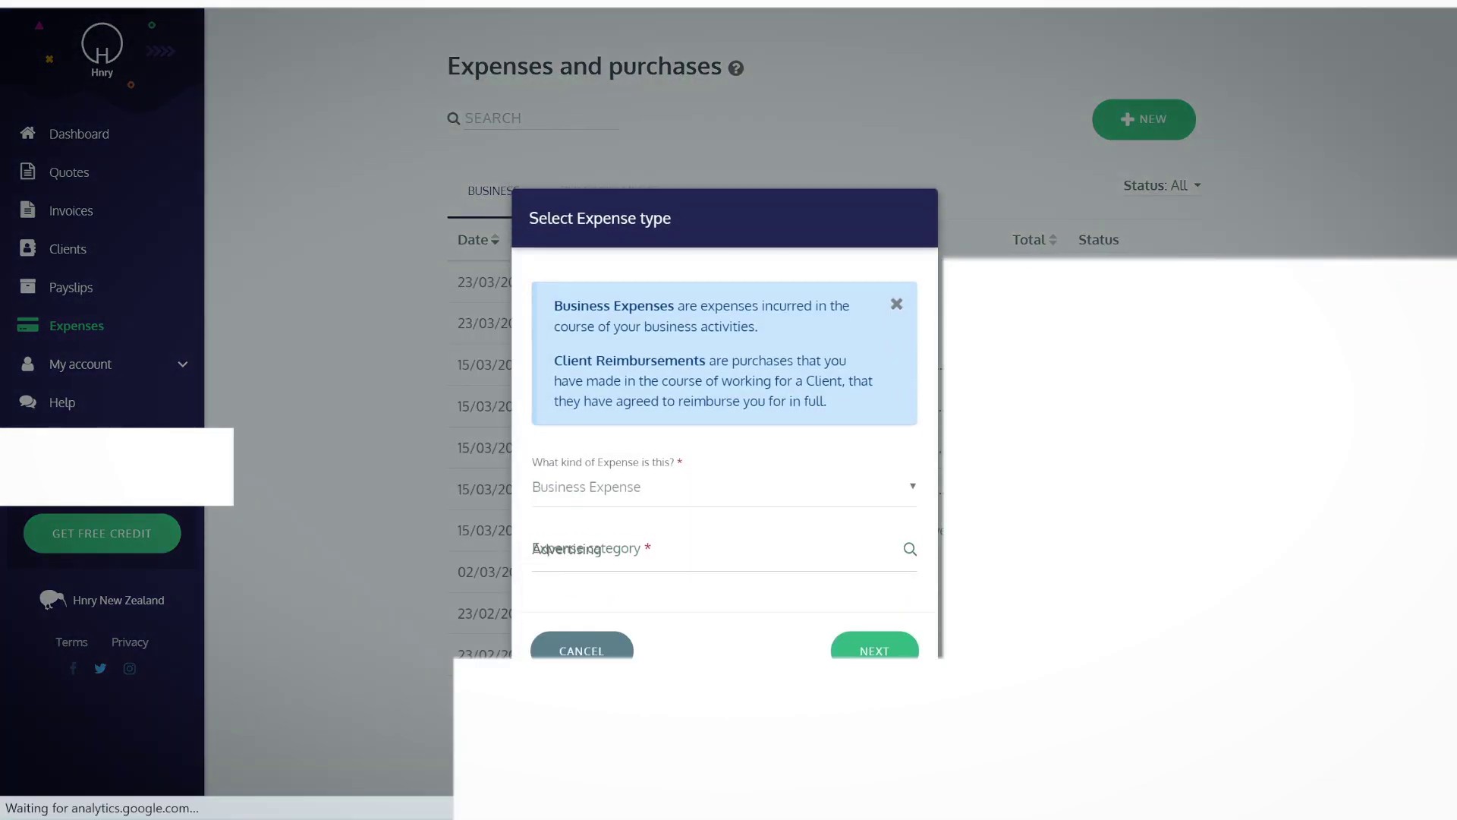
click(873, 649)
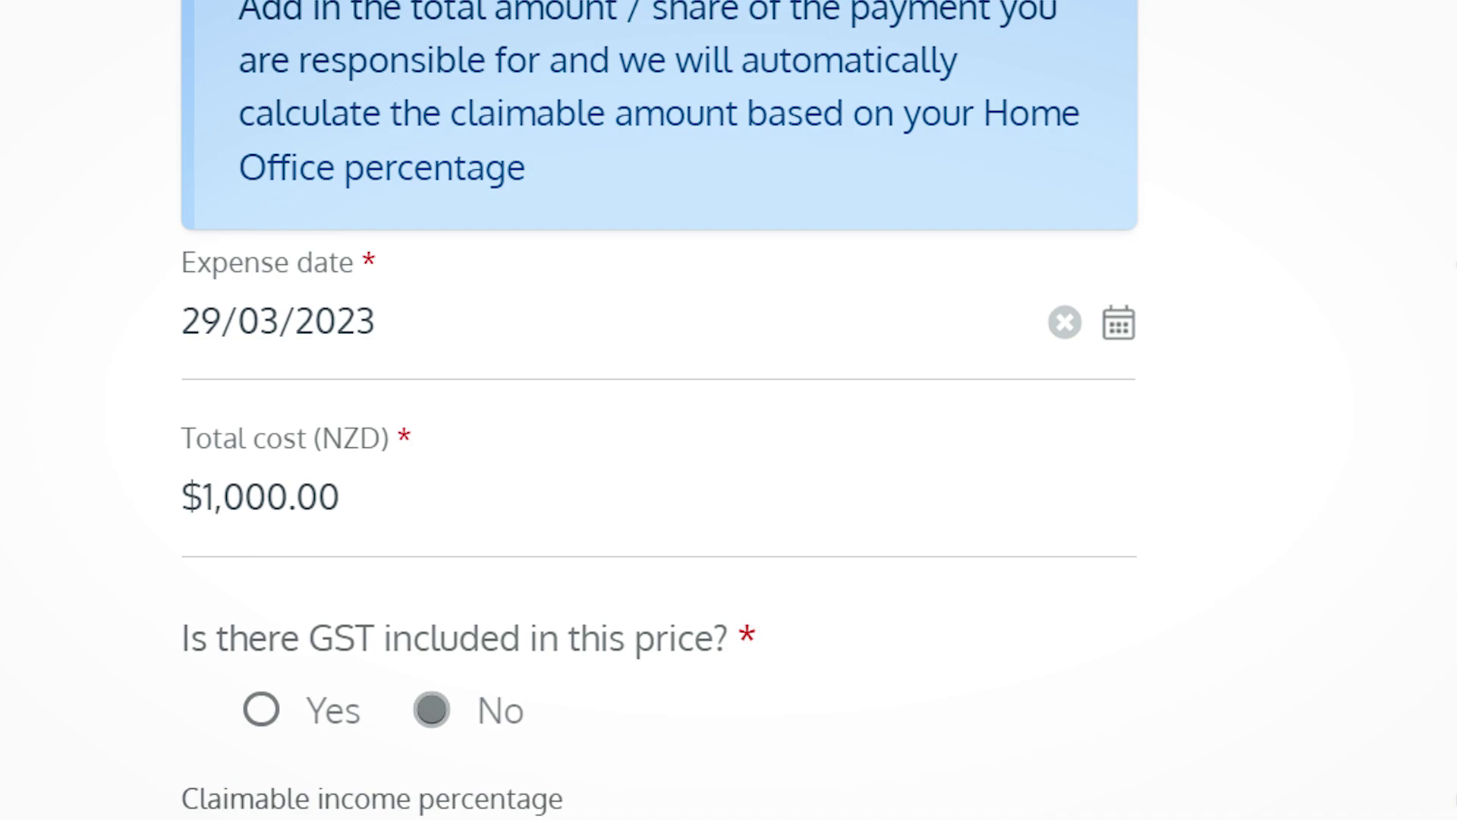
Step: Review the expense form's cost and claim fields, and the tax and personal bank account sections of the financial settings
scroll(659, 410, down, 3)
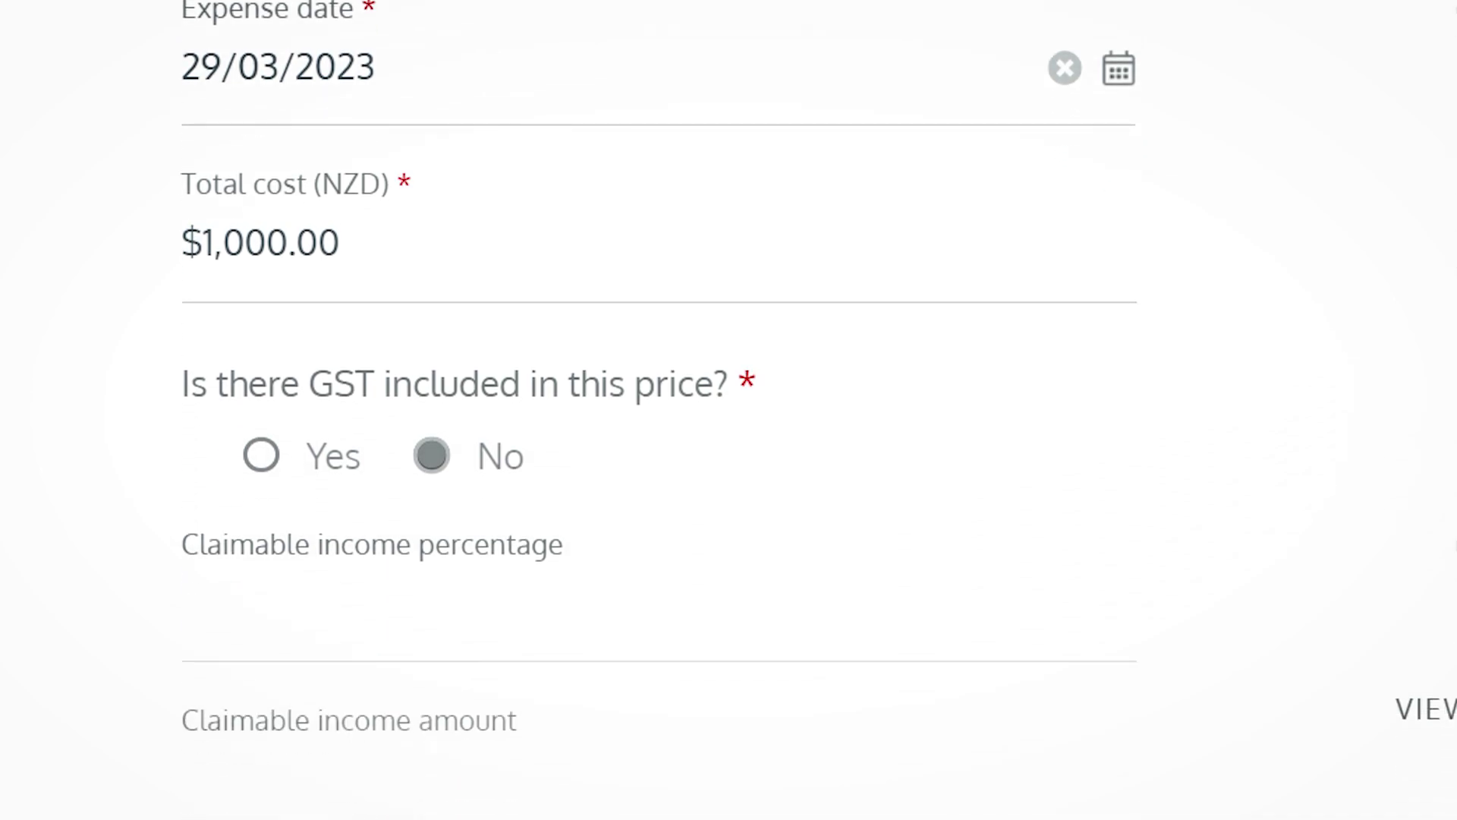
scroll(659, 410, down, 4)
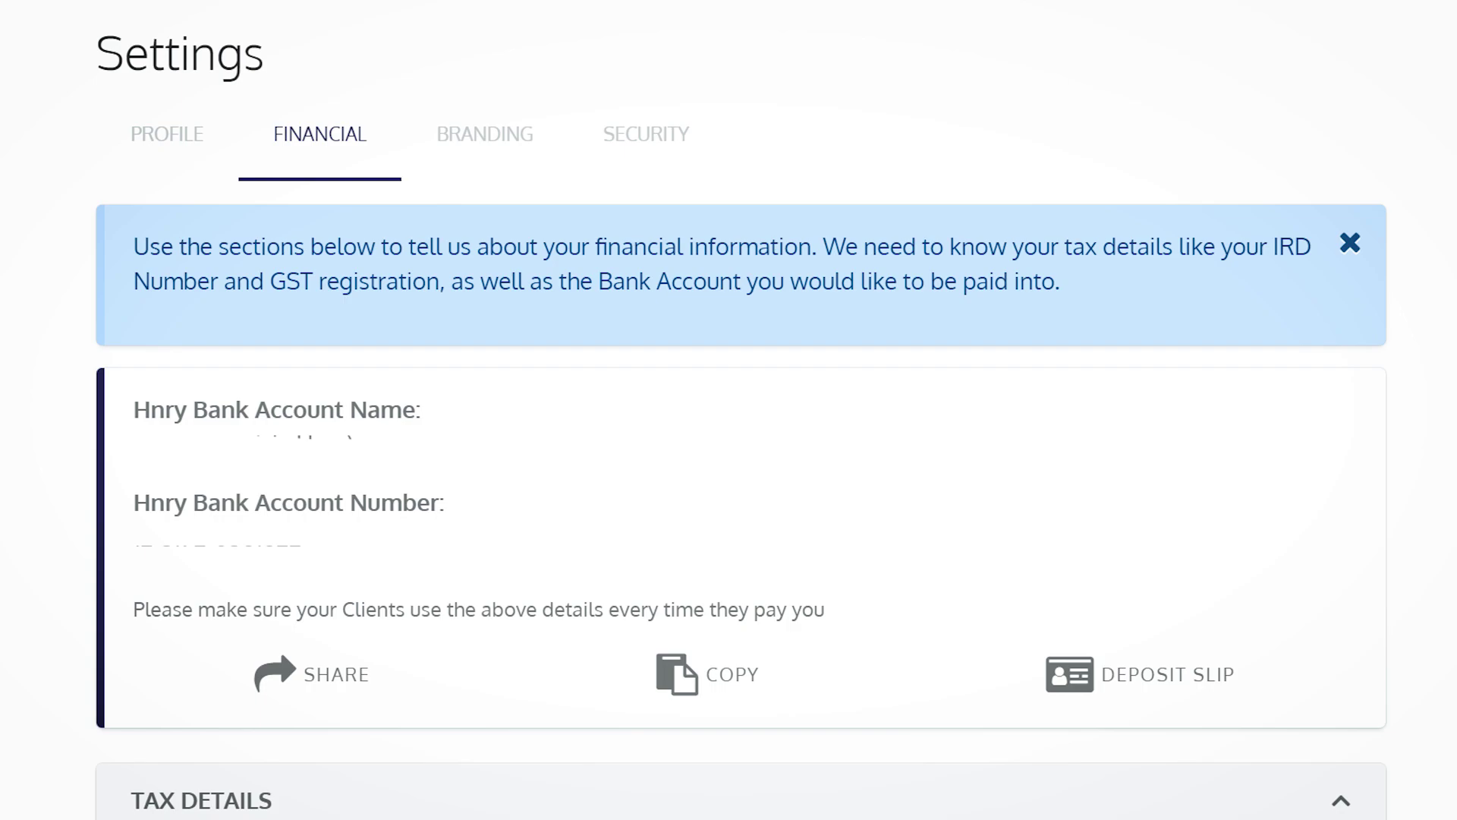
scroll(729, 410, down, 5)
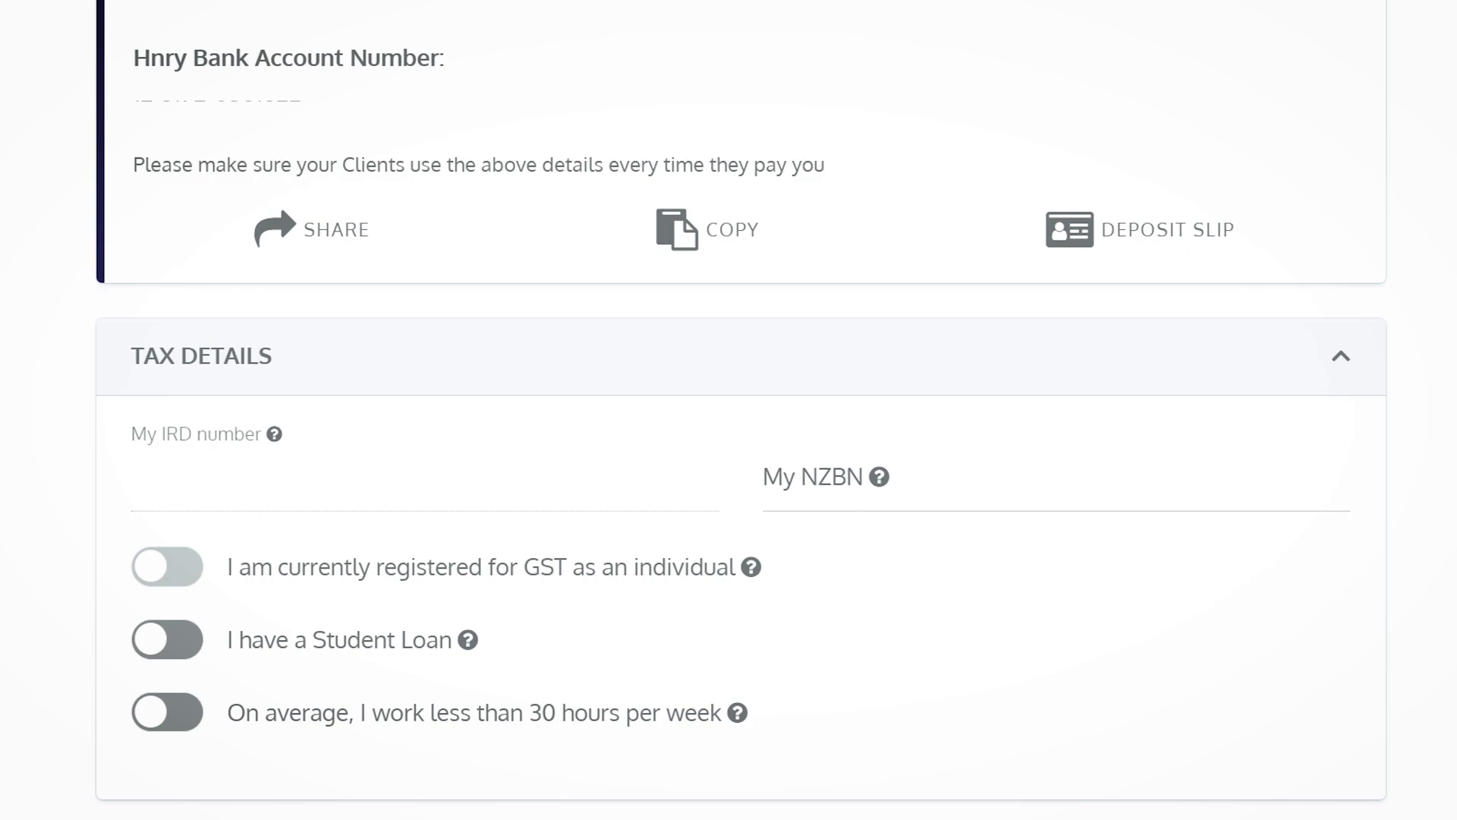
scroll(728, 410, down, 5)
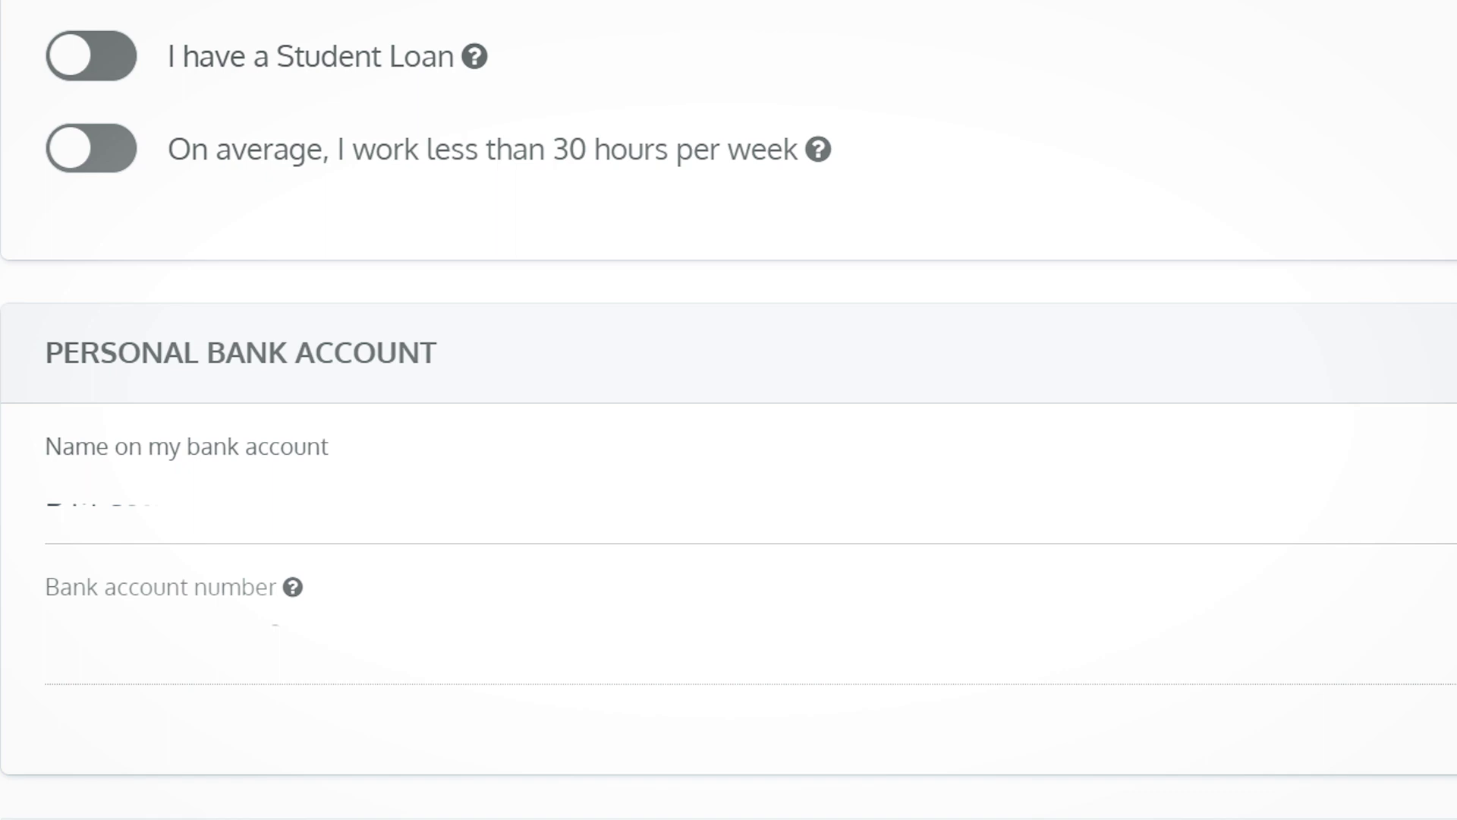